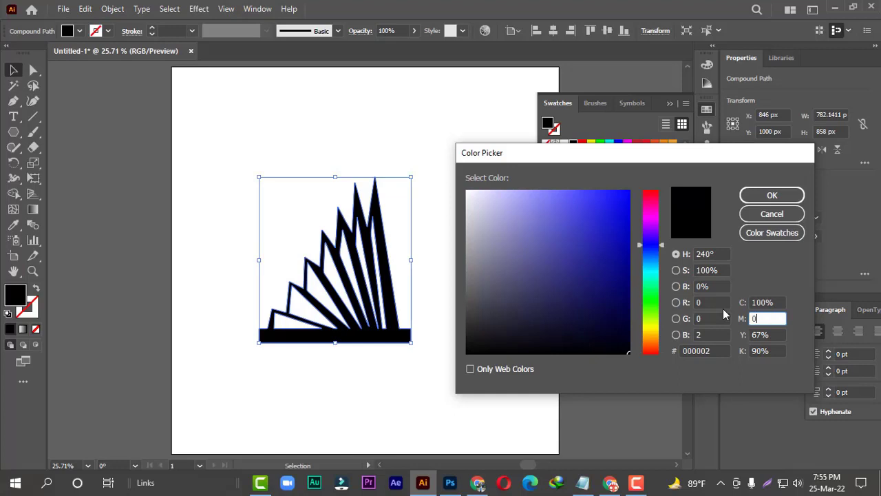
Step: Fill the monument silhouette with green using CMYK values 100, 0, 100, 0
key("Tab")
type("100")
key("Tab")
type("0")
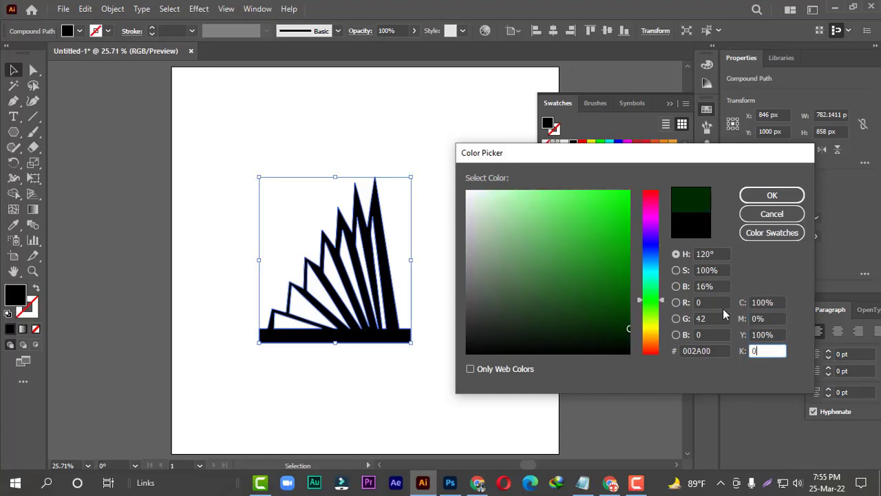
key("Return")
Step: Release the monument's compound path, then fill its inner shapes with white and group them
key("ctrl+alt+shift+8")
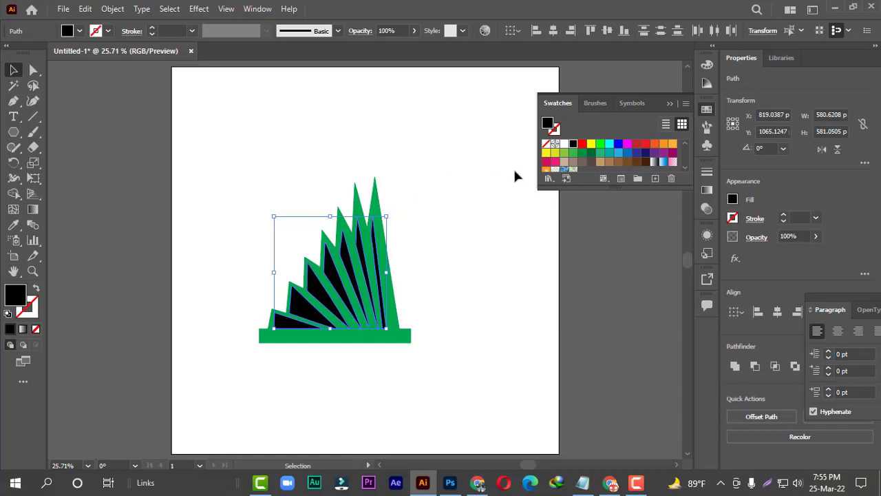
left_click(564, 144)
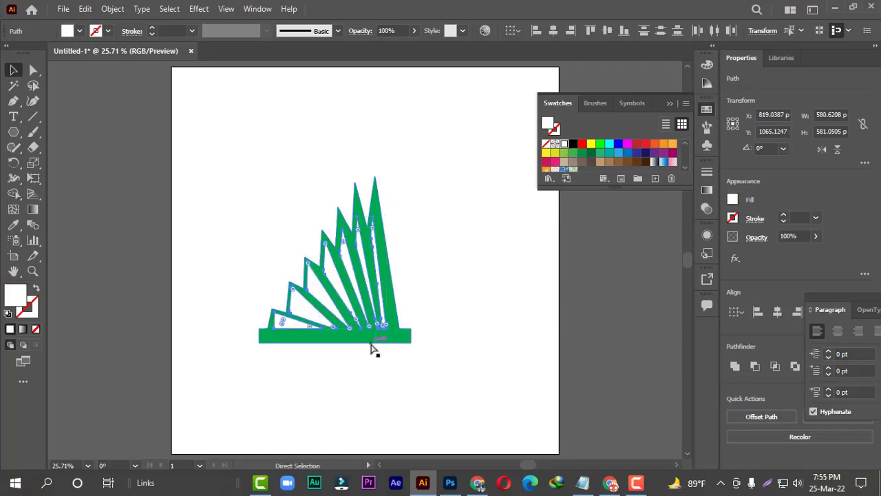
key("ctrl+g")
Step: Group the white inner shapes together with the green monument silhouette
left_click(399, 339, "shift")
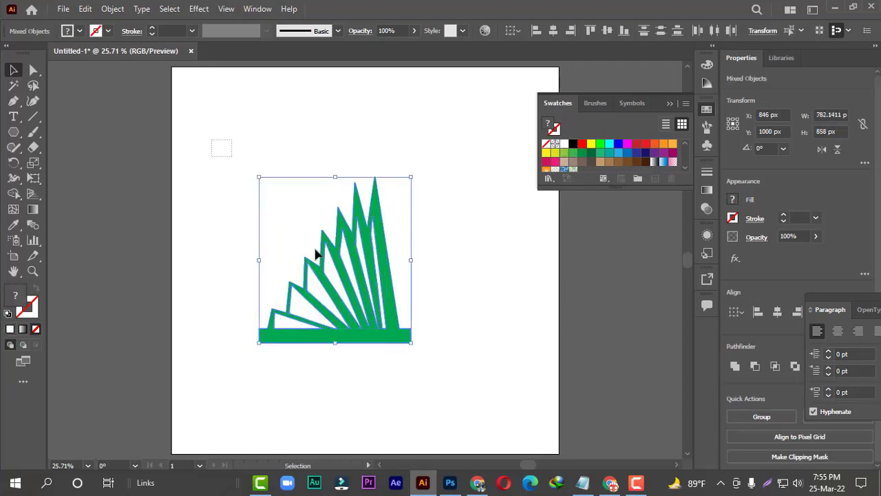
right_click(378, 260)
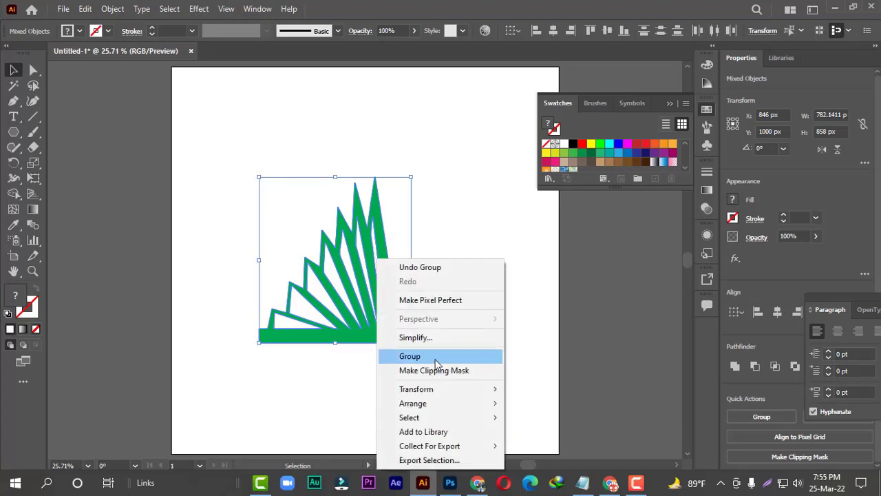
left_click(410, 356)
left_click(439, 376)
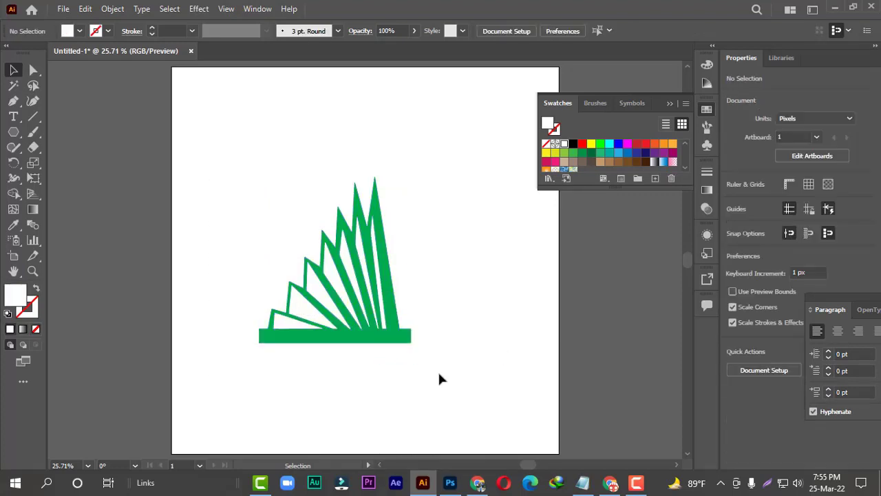
left_click_drag(426, 329, 424, 340)
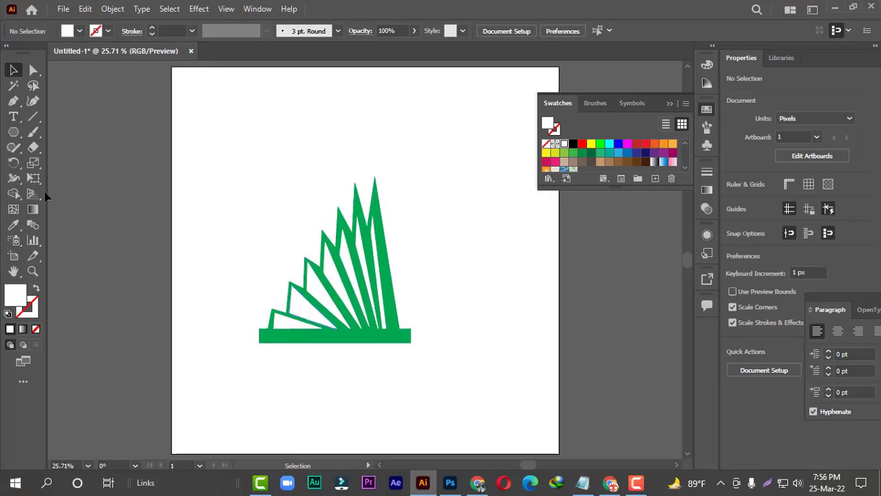
Step: Draw a white circle about 700 px in diameter overlapping the right part of the monument
left_click_drag(19, 135, 83, 159)
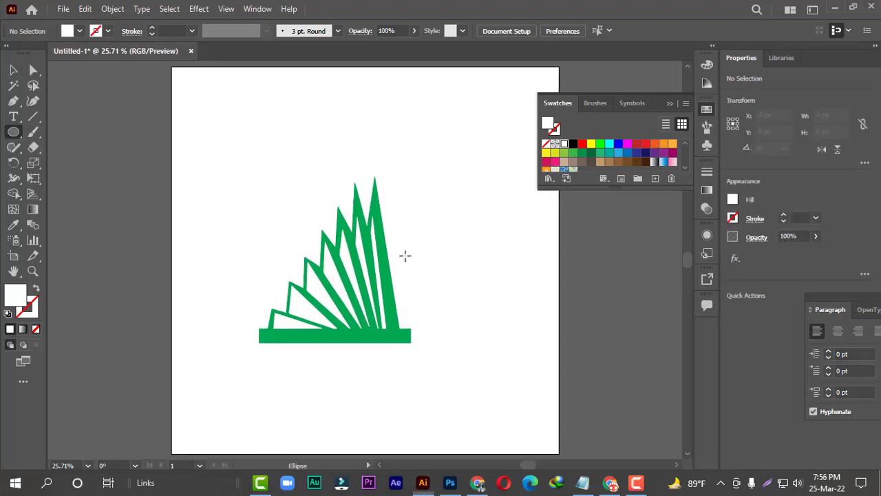
left_click_drag(406, 267, 477, 343)
left_click(13, 70)
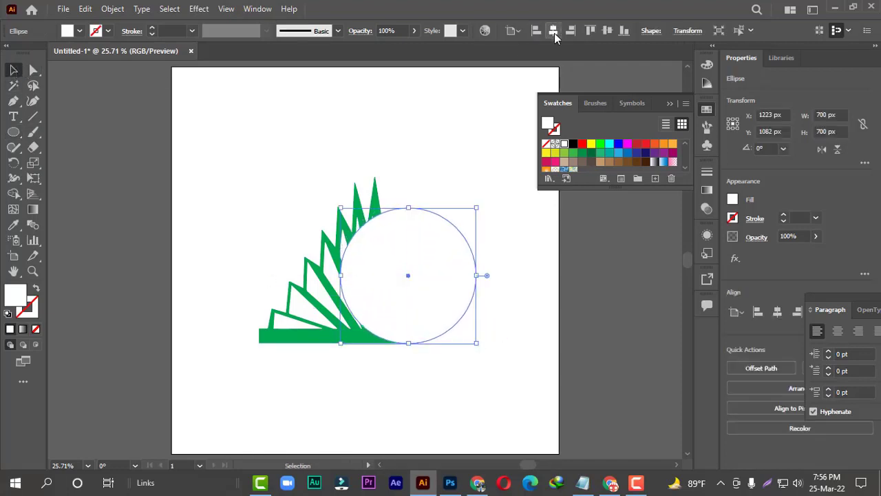
Step: Align the bottom edge of the monument group to the circle, using the circle as the key object
left_click(514, 31)
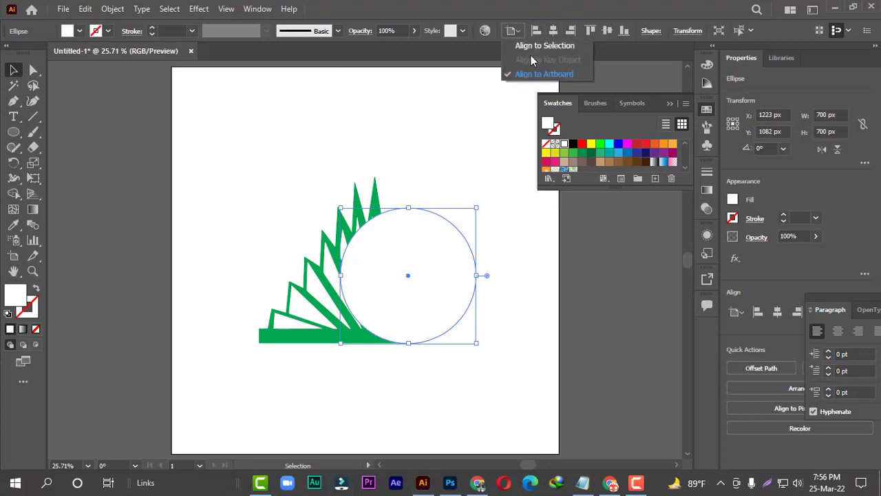
left_click(282, 172)
left_click_drag(285, 169, 478, 319)
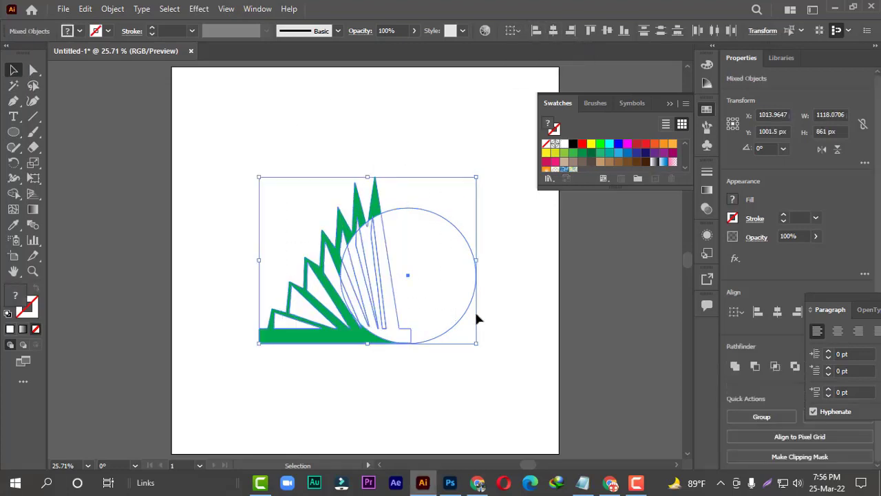
left_click(516, 29)
left_click(552, 60)
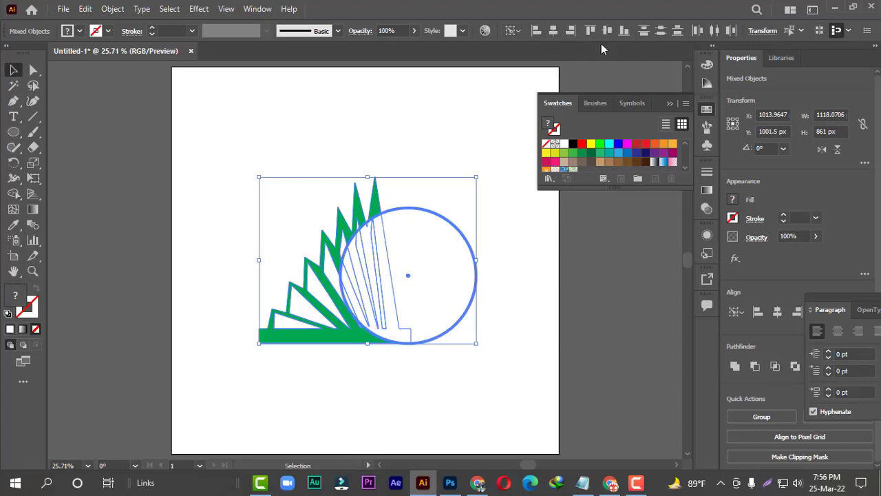
left_click(624, 35)
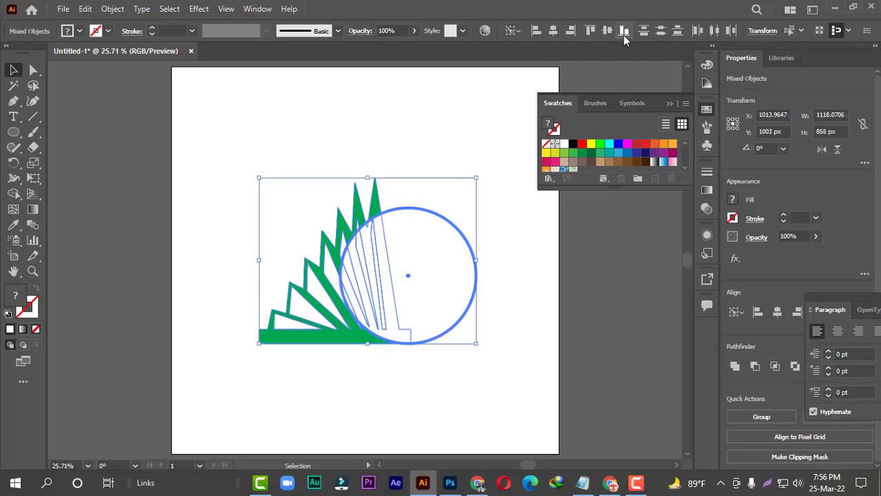
left_click(392, 125)
Step: Send the white circle to the back, behind the monument
left_click(440, 238)
right_click(439, 238)
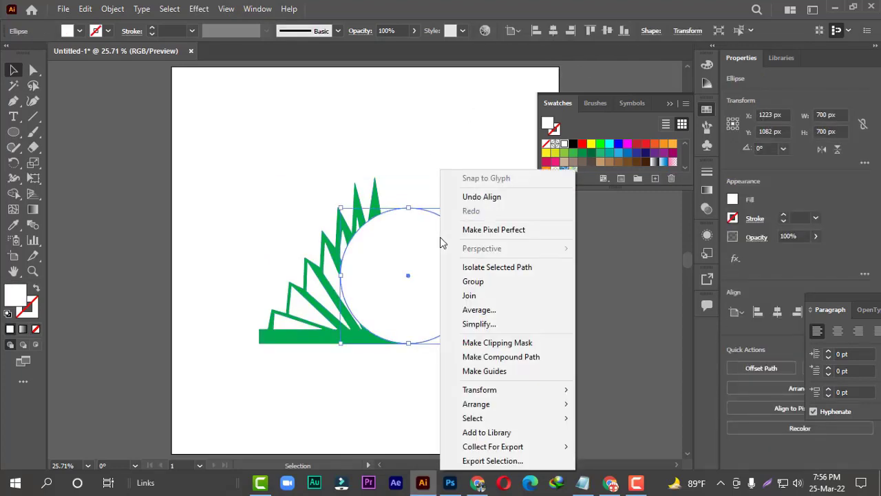
mouse_move(510, 407)
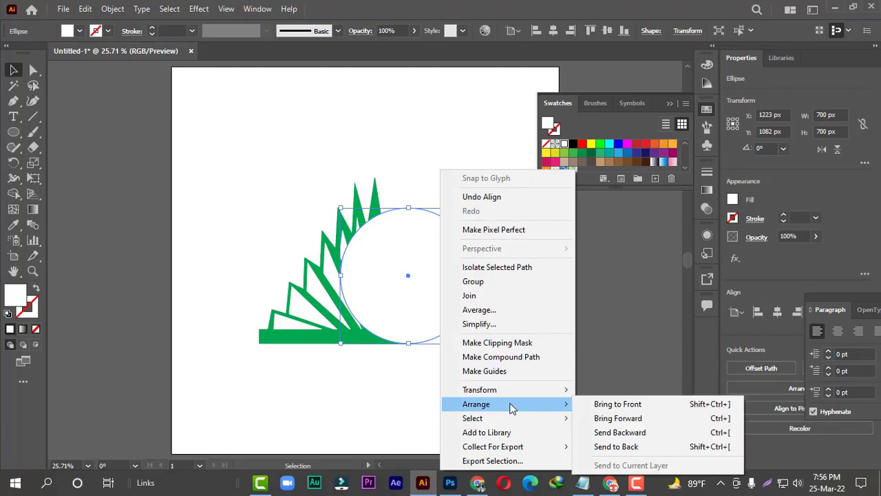
left_click(618, 447)
left_click(512, 318)
Step: Fill the circle with red using CMYK values 0, 100, 100, 0
left_click(465, 246)
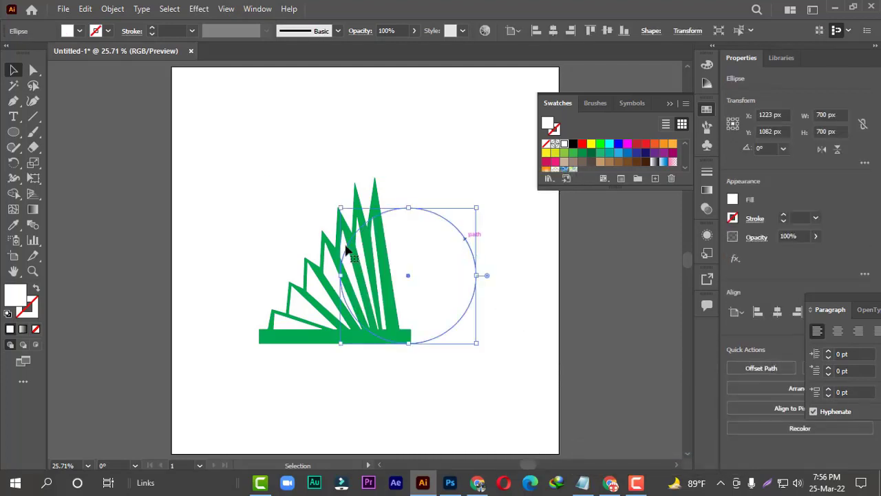
double_click(11, 301)
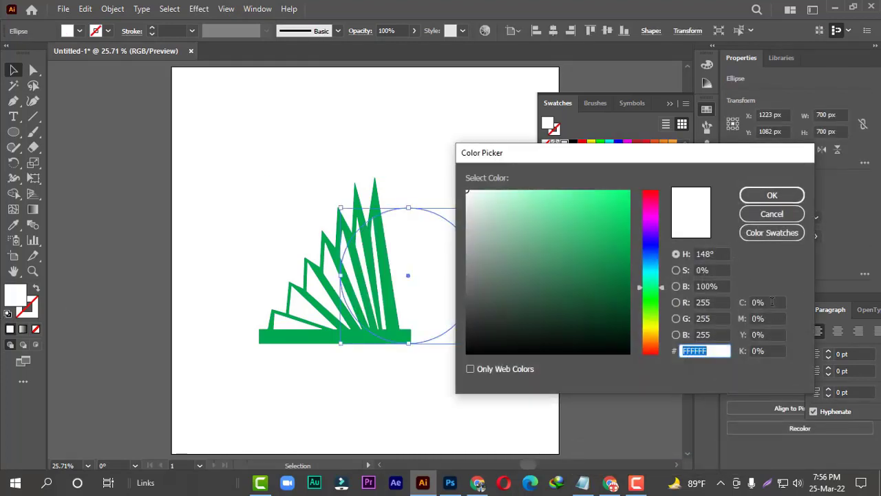
key("Tab")
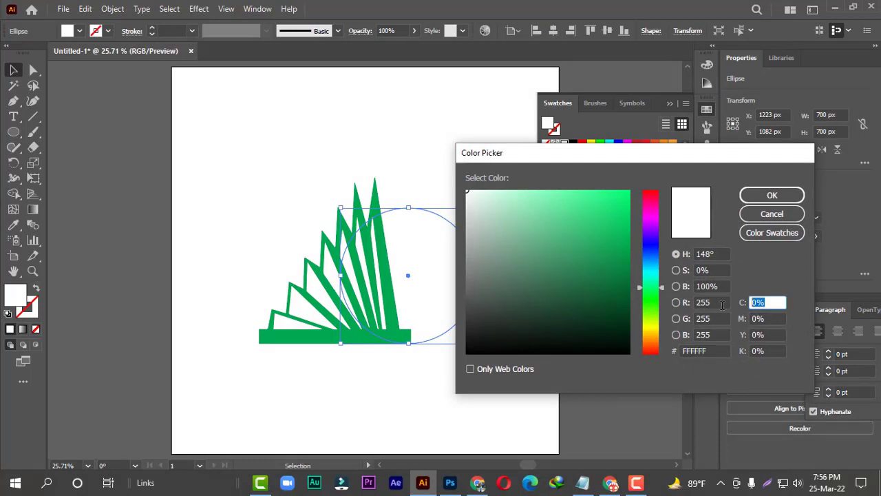
key("Tab")
type("100")
key("Tab")
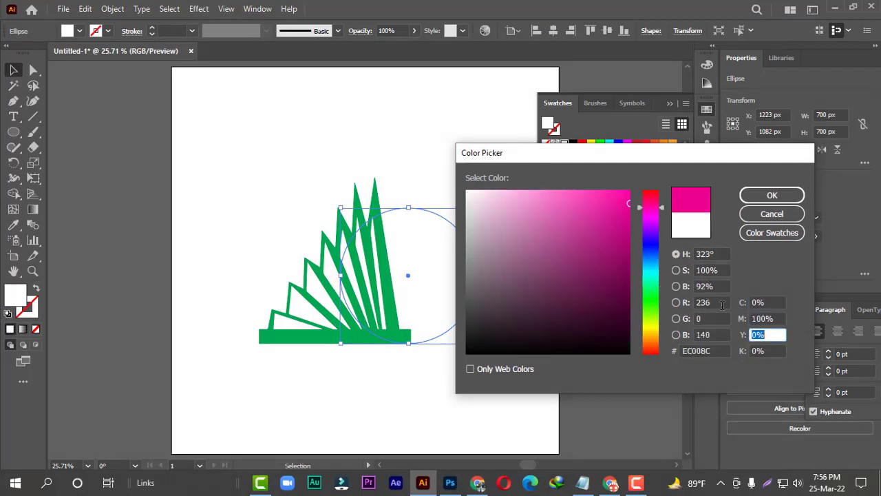
type("100")
key("Tab")
type("0")
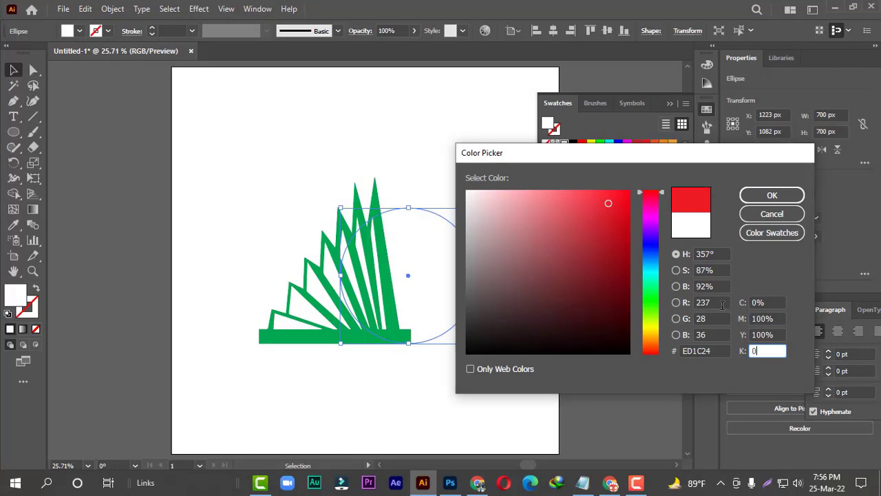
key("Return")
left_click(474, 396)
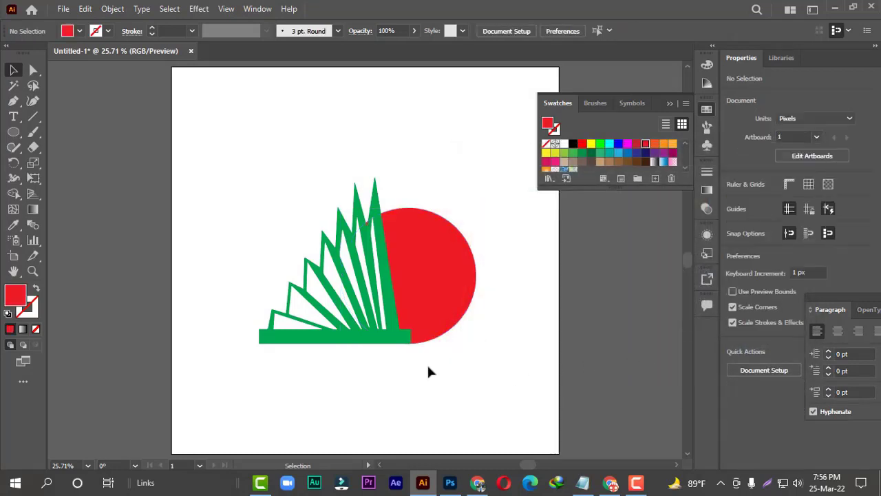
Step: Scale the red circle down proportionally to about 654 px, keeping its bottom edge in place
key("ctrl+equal")
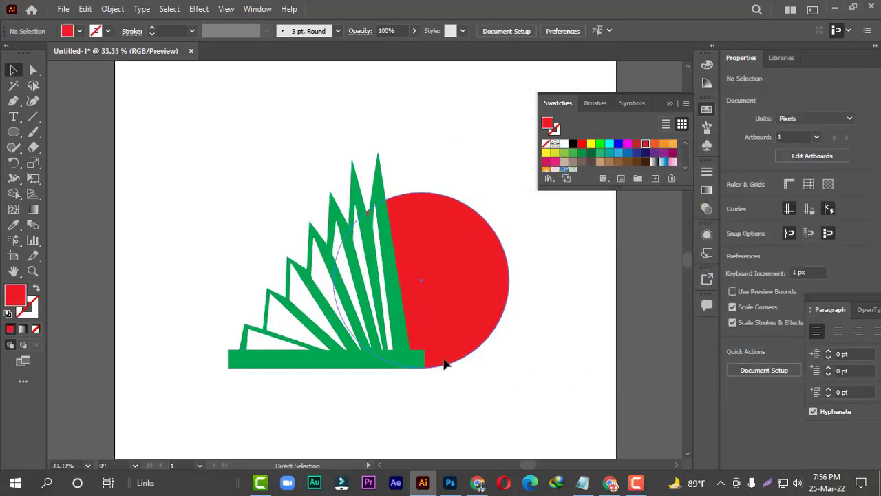
left_click(436, 320)
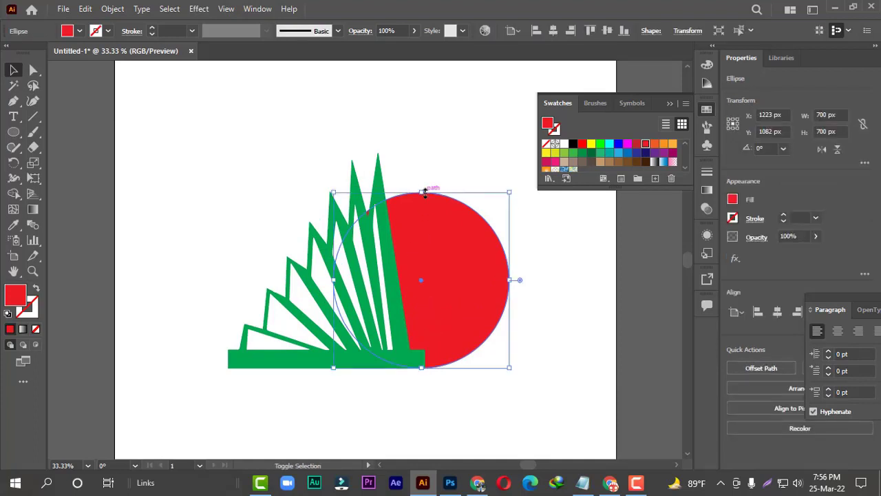
left_click_drag(425, 193, 424, 204)
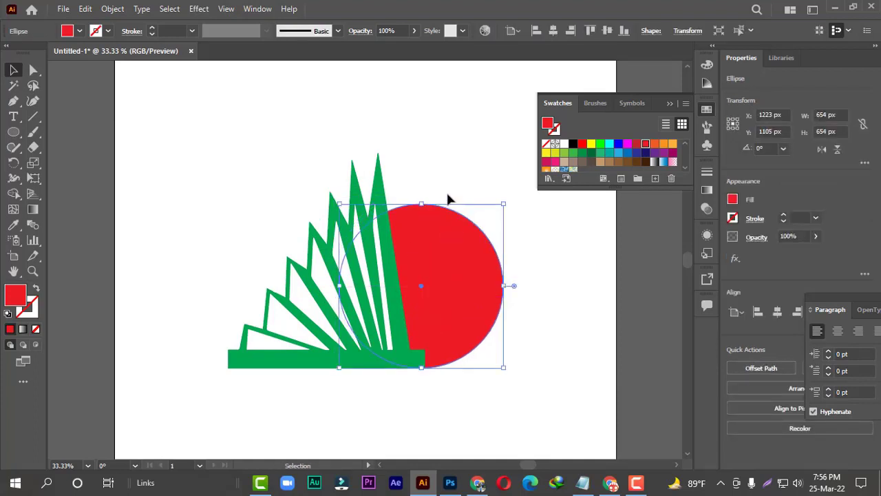
left_click(448, 199)
key("ctrl+minus")
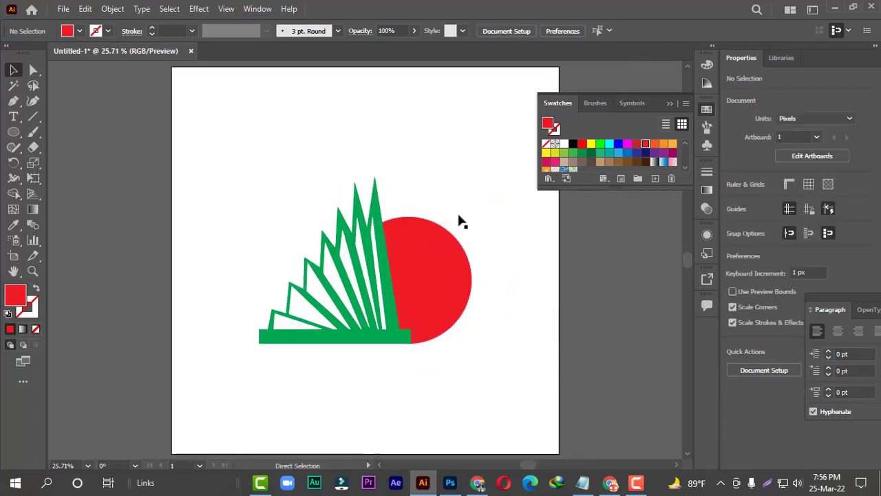
Step: Round the upper right corner of the monument's green base with a radius of about 59 px
key("ctrl+equal")
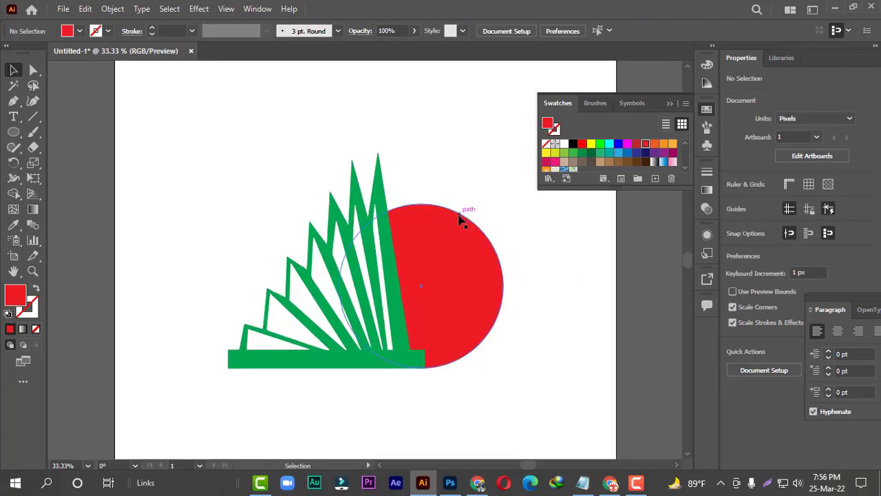
key("ctrl+equal")
left_click_drag(457, 423, 440, 374)
key("ctrl+equal")
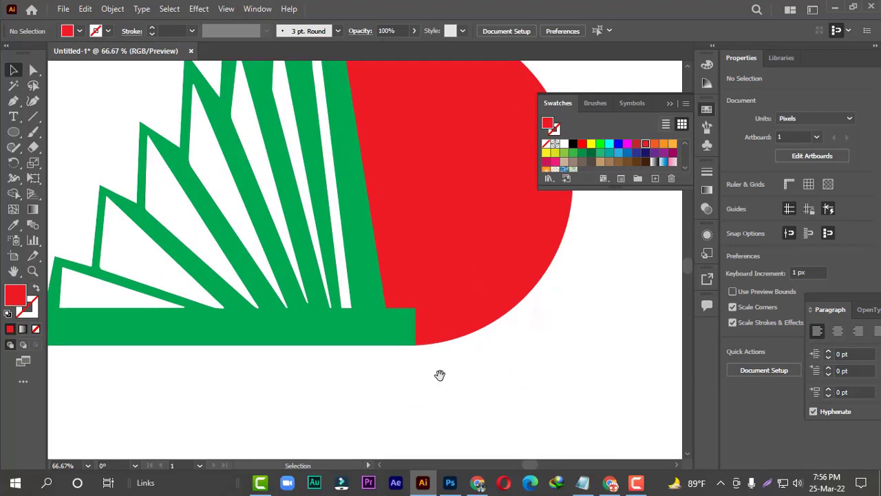
left_click(368, 329)
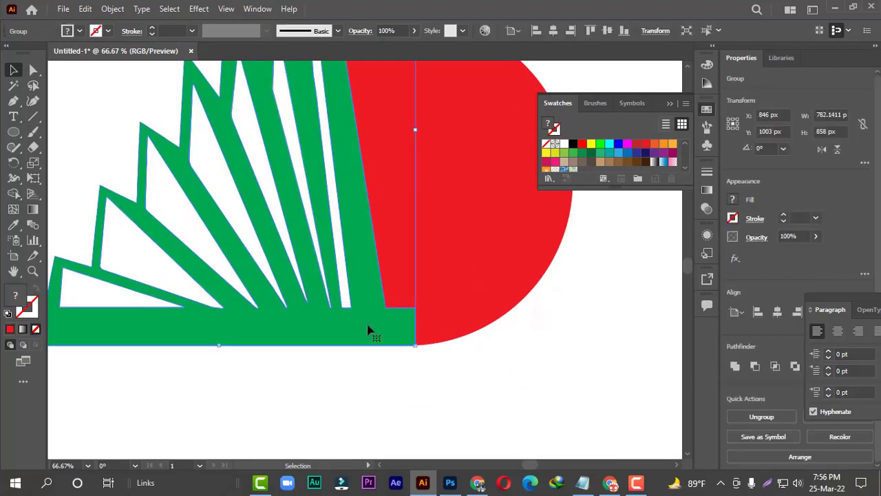
left_click(33, 70)
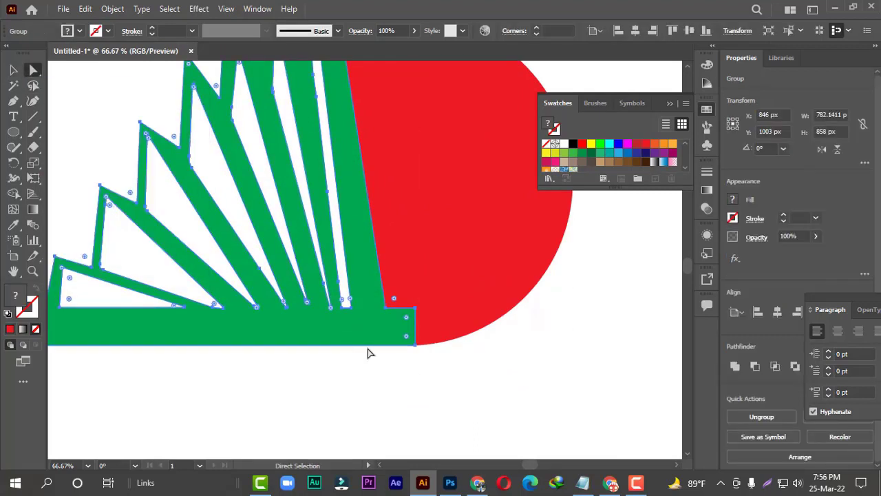
left_click(415, 309)
left_click_drag(408, 316, 370, 365)
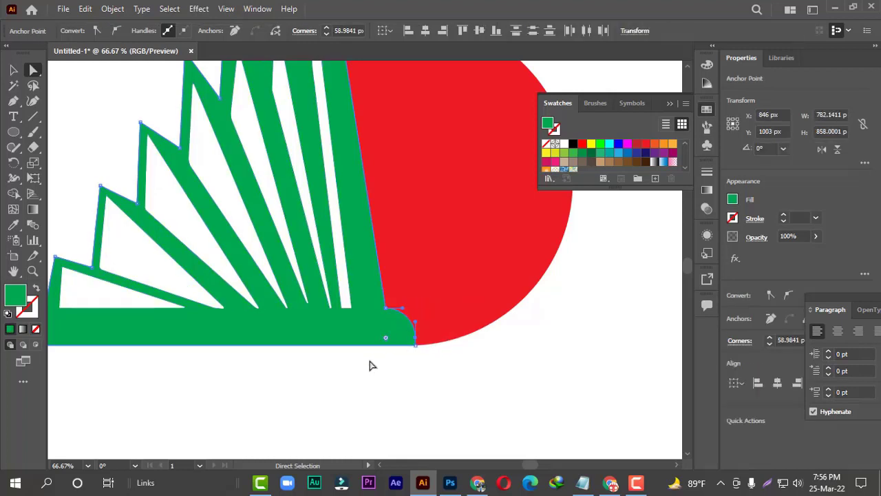
left_click(11, 69)
left_click(439, 413)
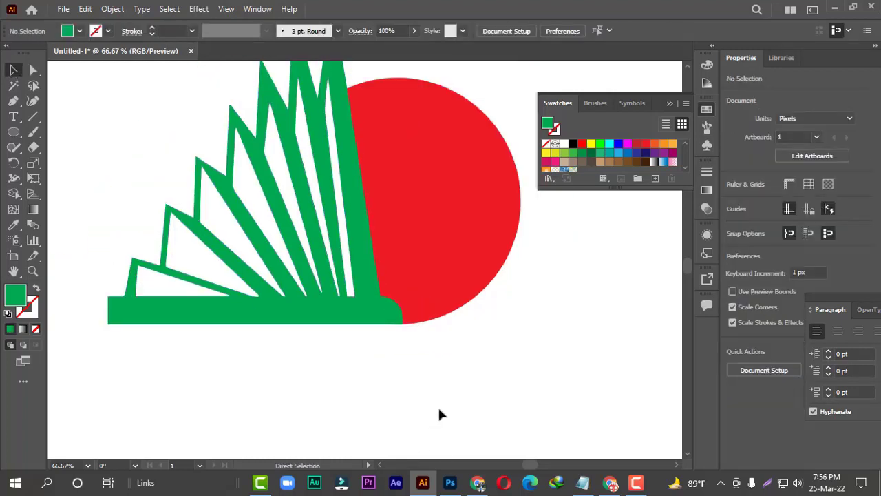
Step: Paste the Bengali title text "২৬ মার্চ মহান স্বাধীনতা দিবস" onto the artboard
left_click(421, 407, "ctrl+alt")
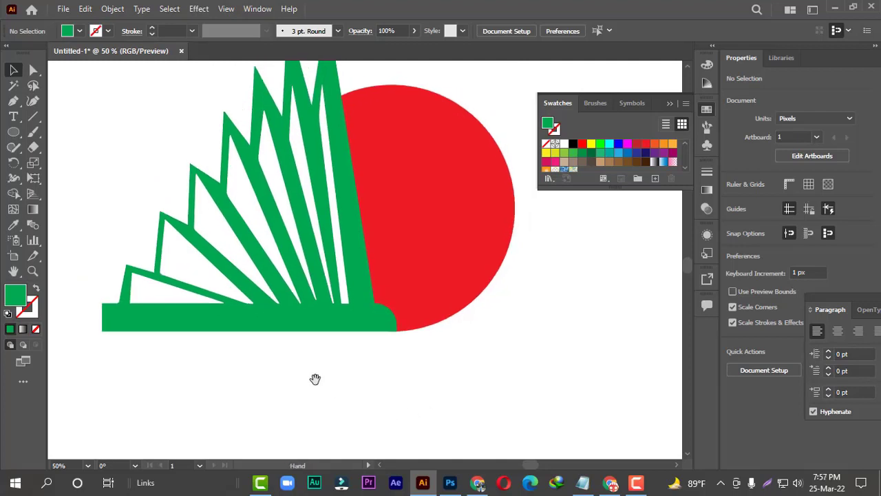
key("ctrl+0")
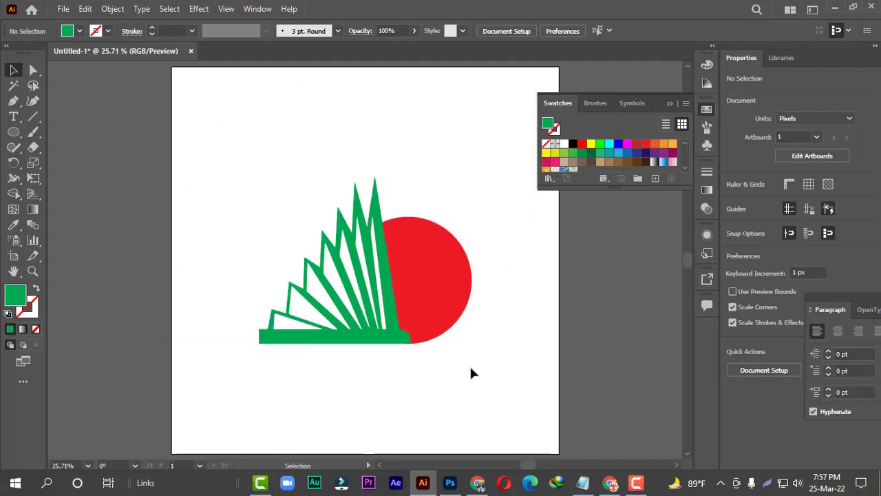
key("ctrl+=")
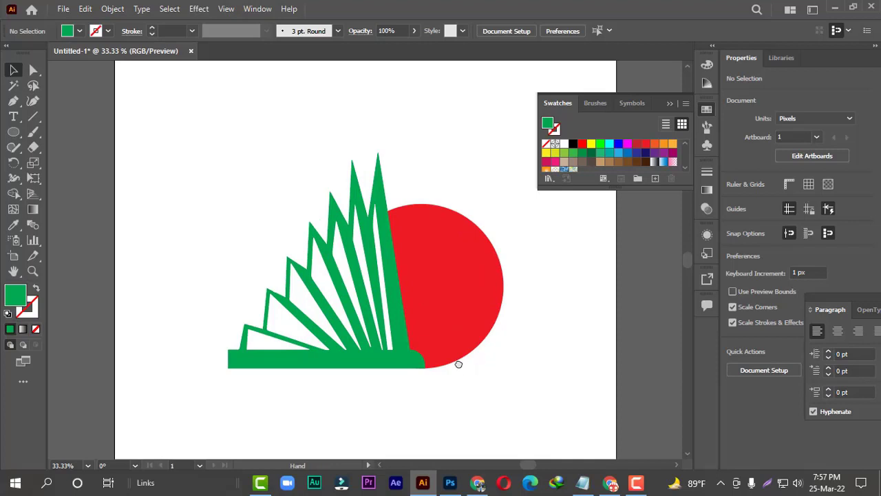
key("ctrl+v")
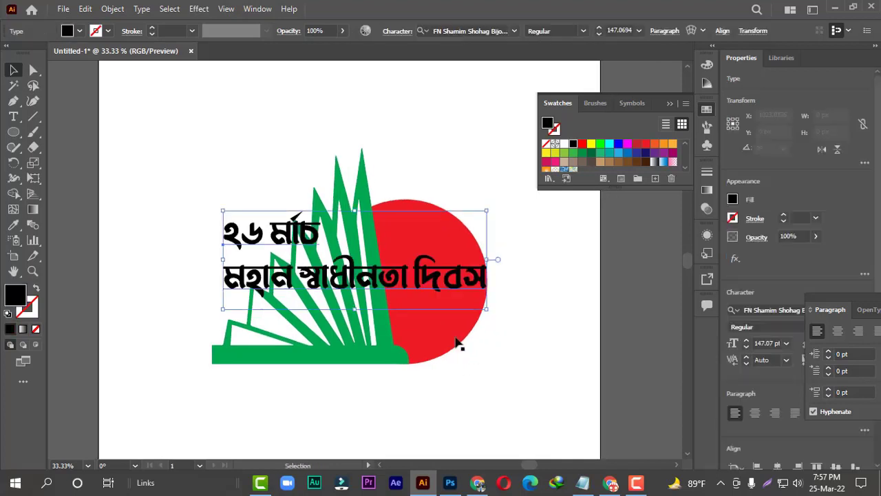
Step: Move the Bengali title text off the monument so that it starts over the red circle
left_click_drag(338, 284, 489, 289)
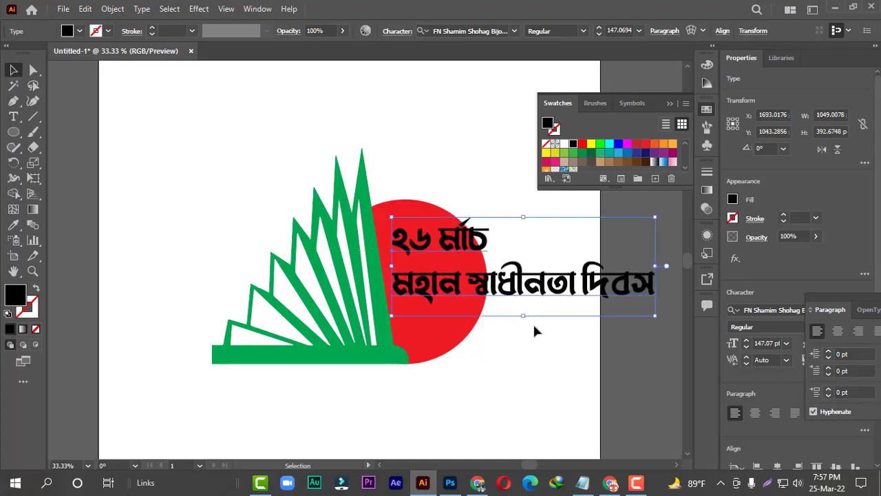
key("ctrl+equal")
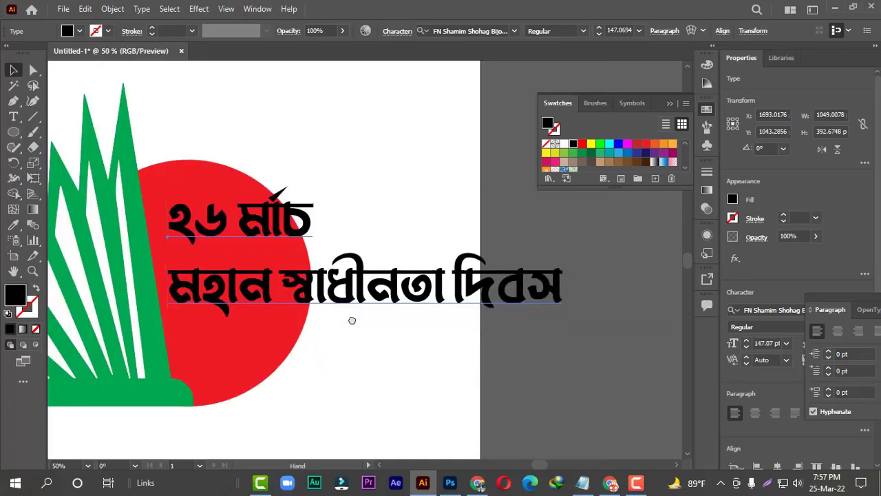
left_click_drag(352, 320, 539, 339)
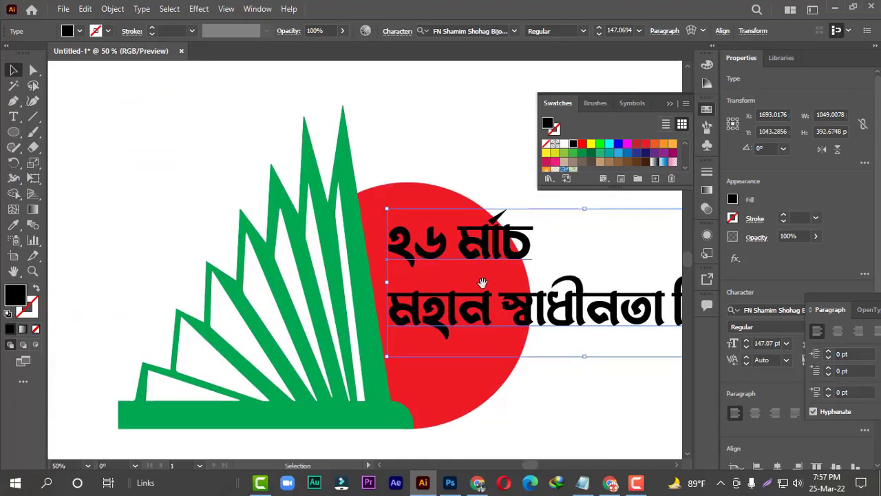
left_click_drag(482, 283, 406, 241)
Step: Cut the second line "মহান স্বাধীনতা দিবস" out of the title text
key("t")
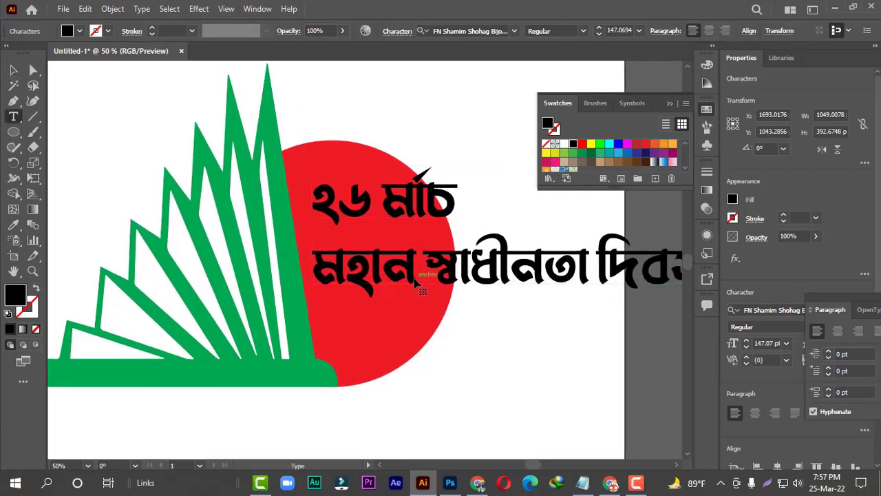
triple_click(396, 278)
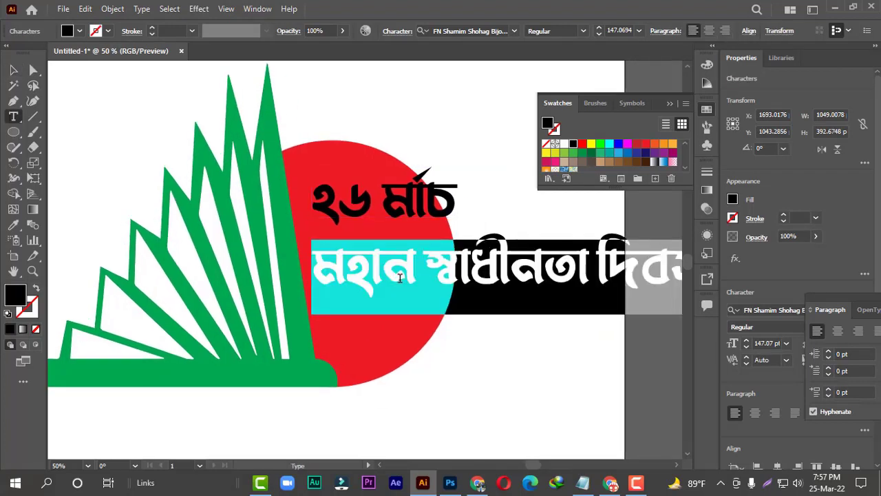
key("BackSpace")
key("ctrl+z")
left_click(89, 10)
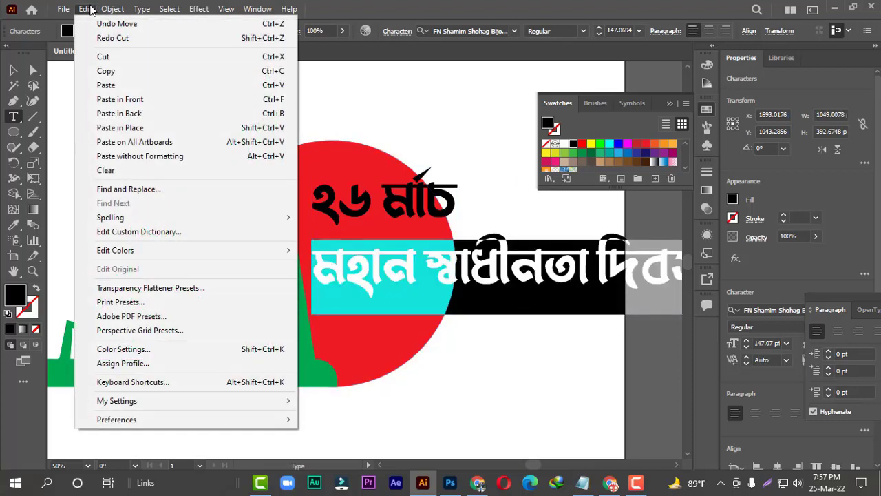
left_click(111, 57)
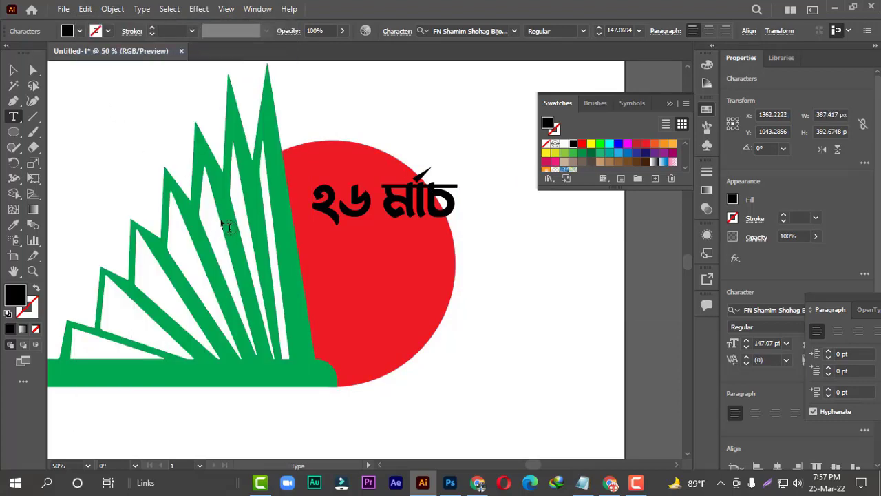
key("Escape")
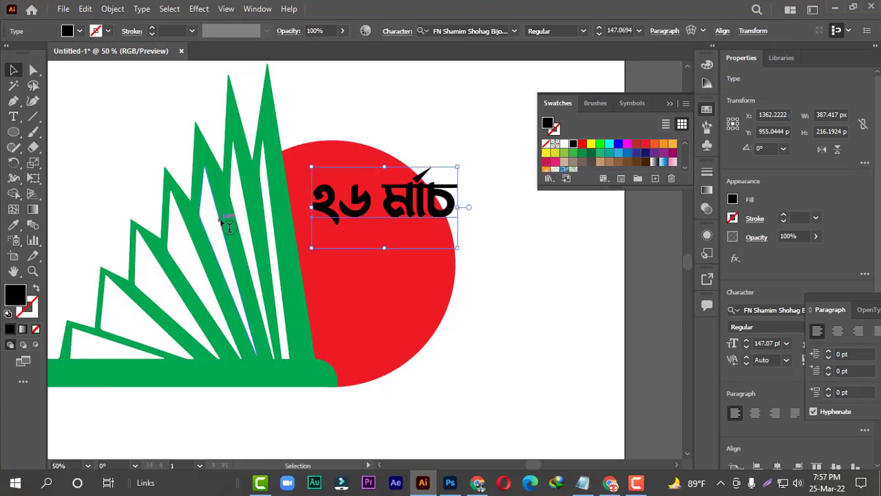
Step: Paste "মহান স্বাধীনতা দিবস" as a separate text object and place it below the monument and circle
left_click(86, 9)
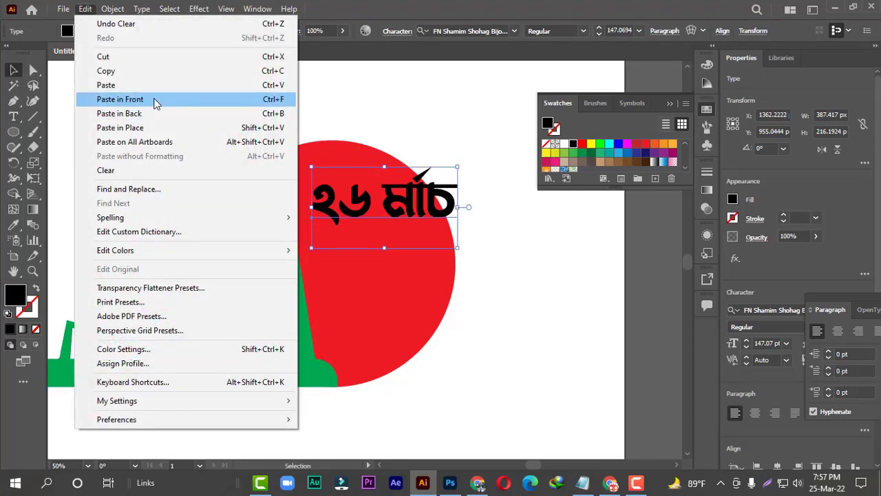
left_click(106, 85)
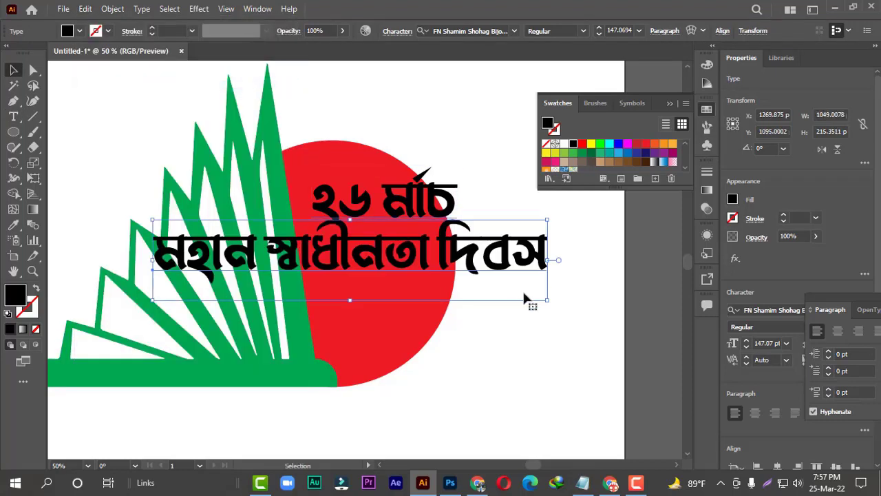
left_click_drag(527, 298, 447, 428)
scroll(430, 413, "down", 5)
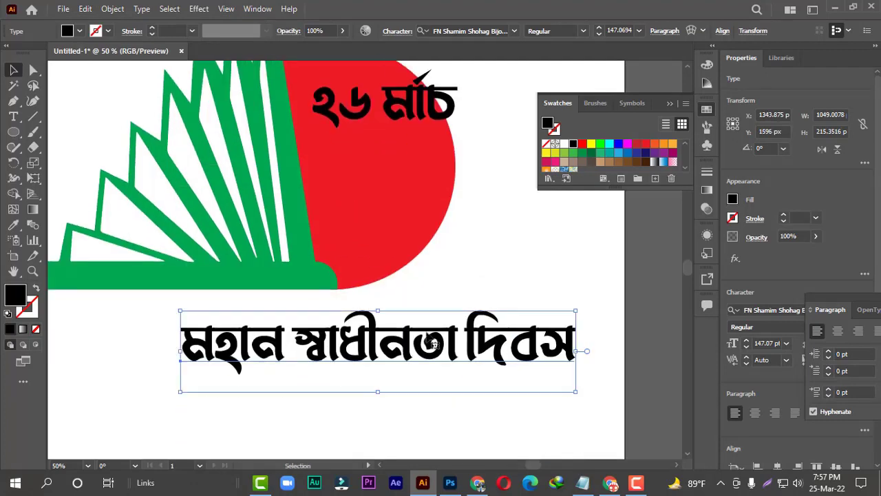
left_click_drag(427, 331, 427, 370)
Step: Shift "২৬ মার্চ" slightly up and left on the red circle and cut the word "মার্চ" from it
scroll(433, 255, "up", 5)
left_click_drag(394, 210, 448, 202)
double_click(370, 200)
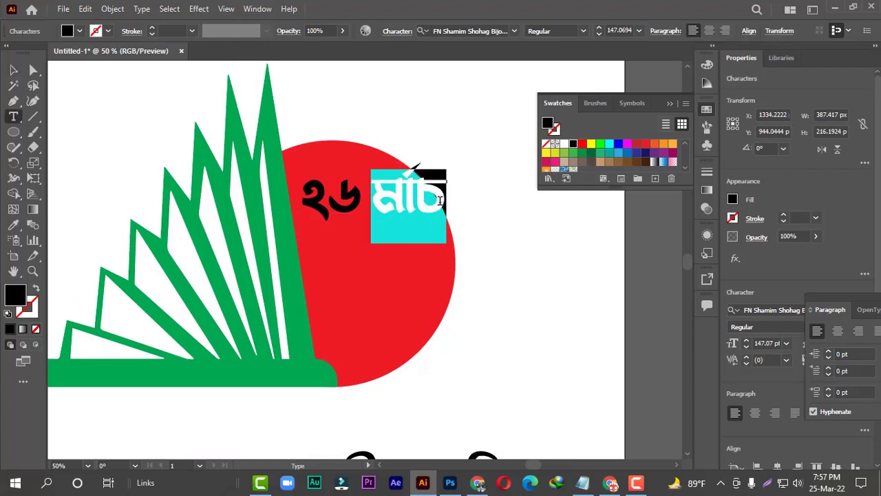
left_click(117, 10)
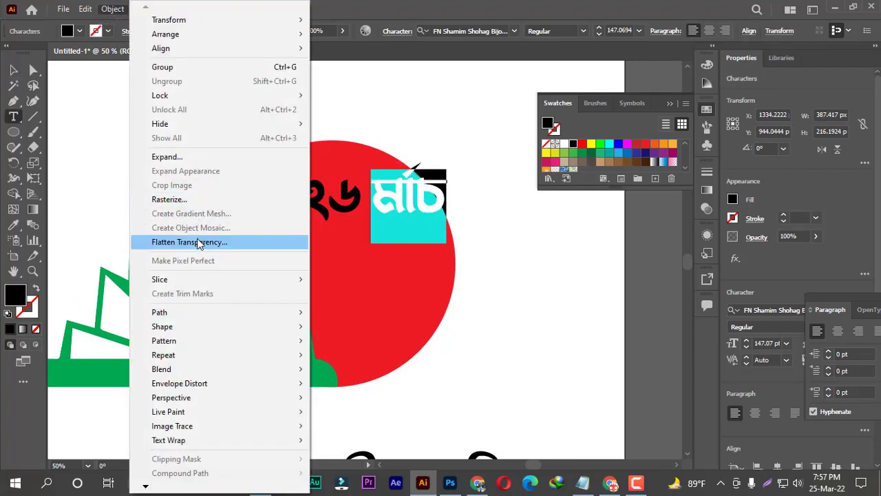
mouse_move(86, 8)
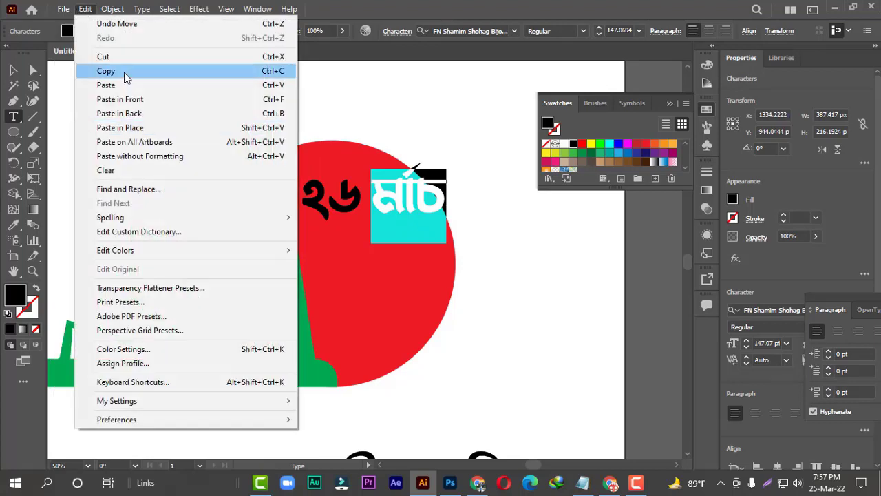
left_click(124, 56)
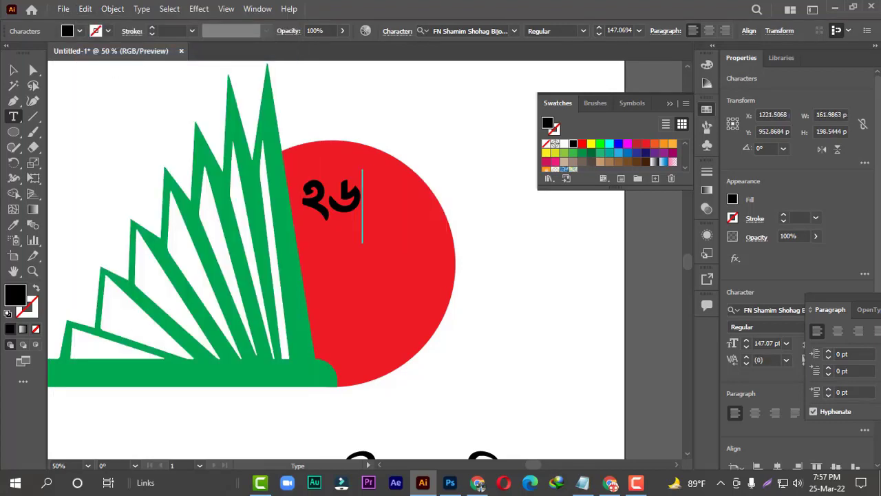
Step: Paste "মার্চ" as a separate text object and place it below and to the right of "২৬" inside the circle
left_click(13, 70)
left_click(85, 9)
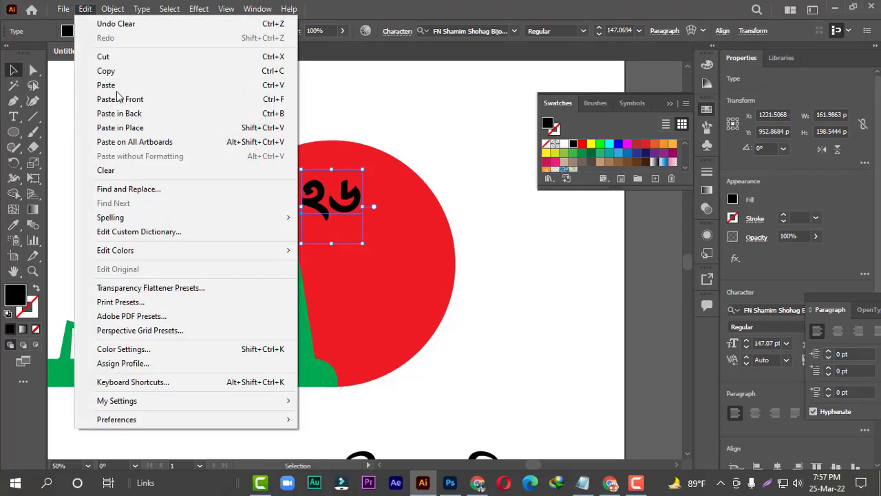
left_click(118, 85)
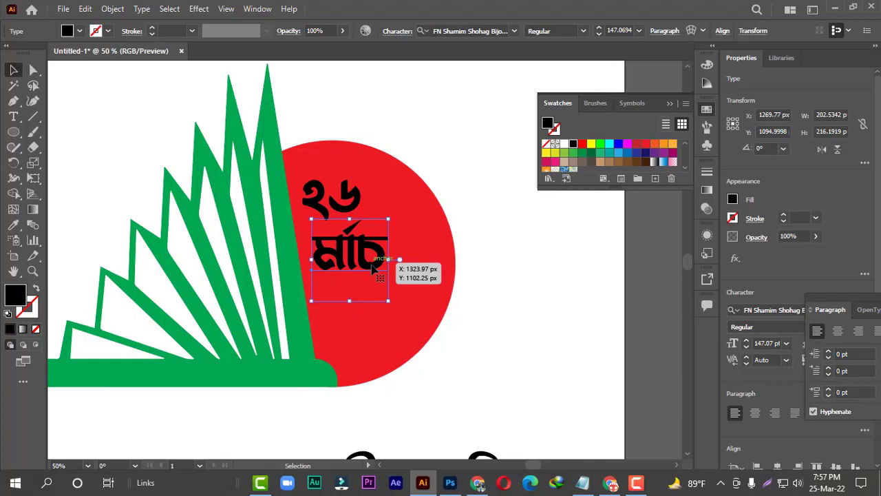
left_click_drag(378, 271, 416, 289)
Step: Enlarge the "২৬" text to about 300 pt in the upper part of the red circle
left_click(336, 209)
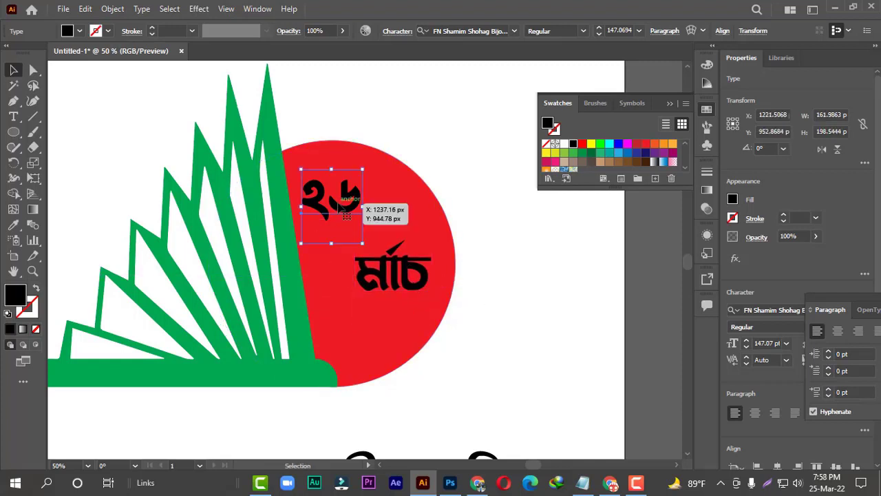
key("ctrl+plus")
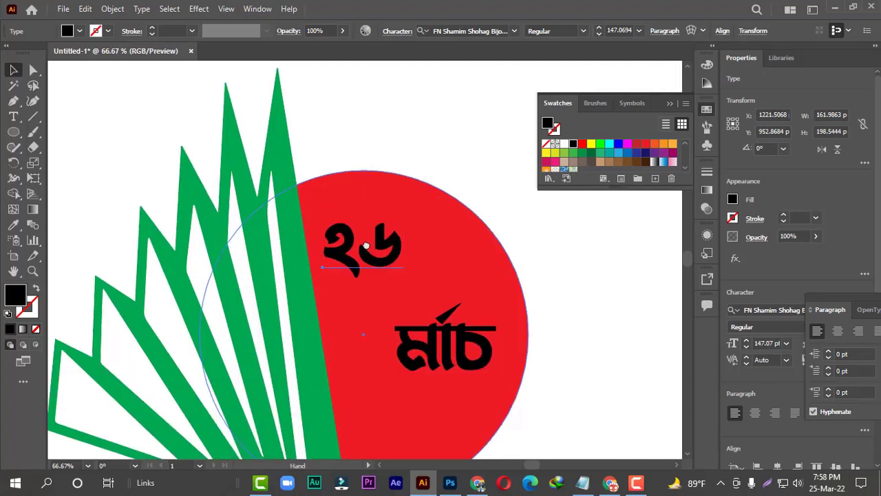
left_click_drag(372, 250, 411, 301)
left_click_drag(388, 212, 391, 212)
left_click_drag(414, 300, 424, 312)
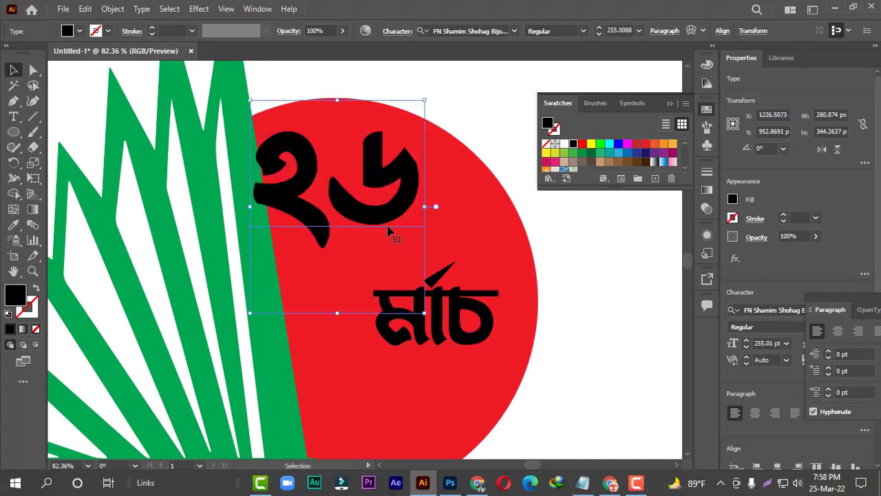
left_click_drag(386, 219, 394, 224)
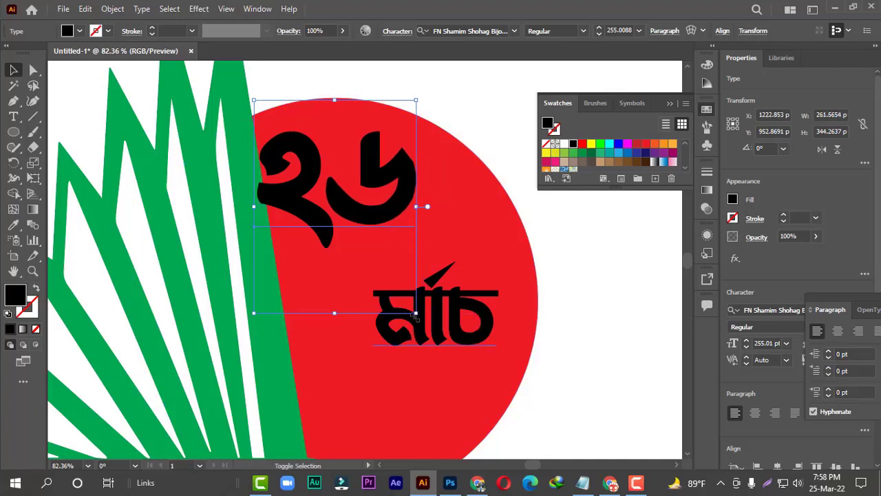
left_click_drag(415, 315, 445, 338)
key("ctrl+minus")
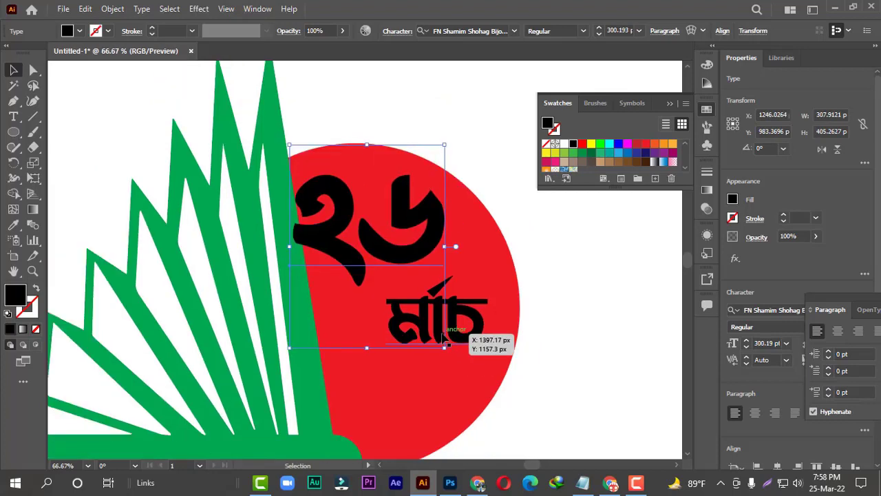
Step: Scale the "২৬" text down proportionally to about 251 pt
scroll(445, 345, "down", 2)
scroll(427, 275, "up", 1)
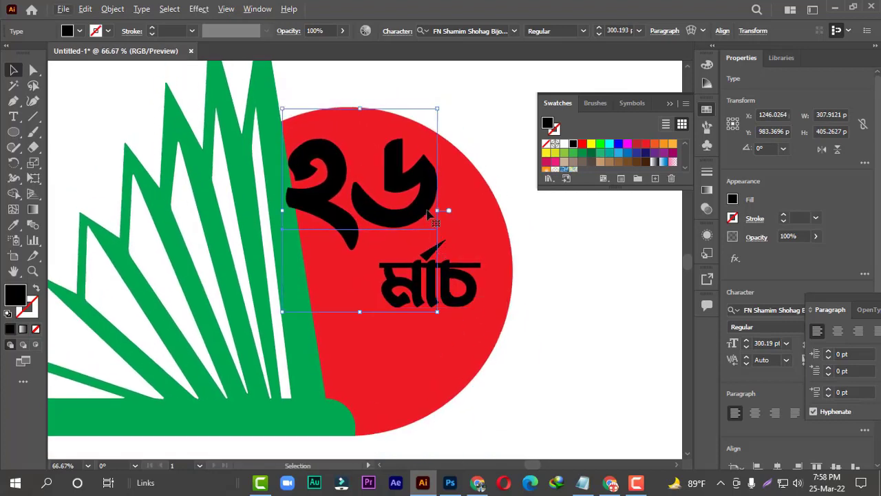
scroll(430, 217, "up", 1)
scroll(406, 227, "up", 1)
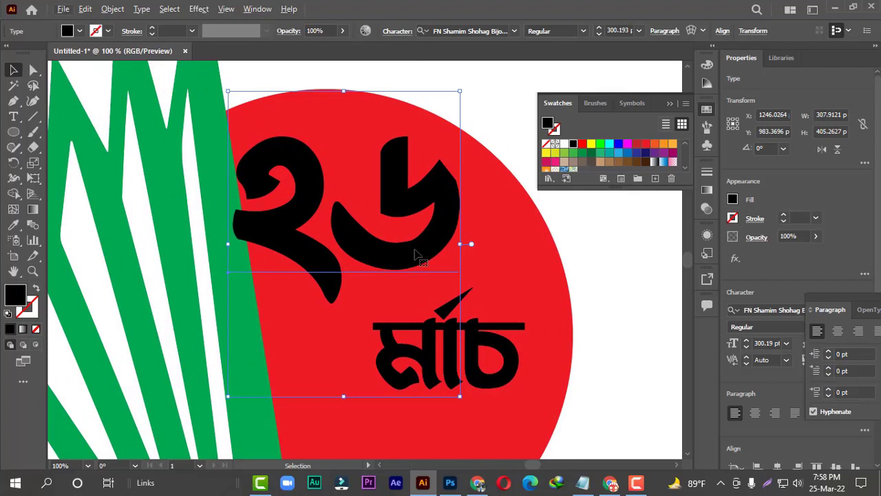
key("ctrl+shift+a")
left_click(416, 256)
left_click_drag(460, 398, 422, 366)
Step: Nudge the "২৬" text slightly left and about 6 px down against the monument's edge
key("Left")
key("Left")
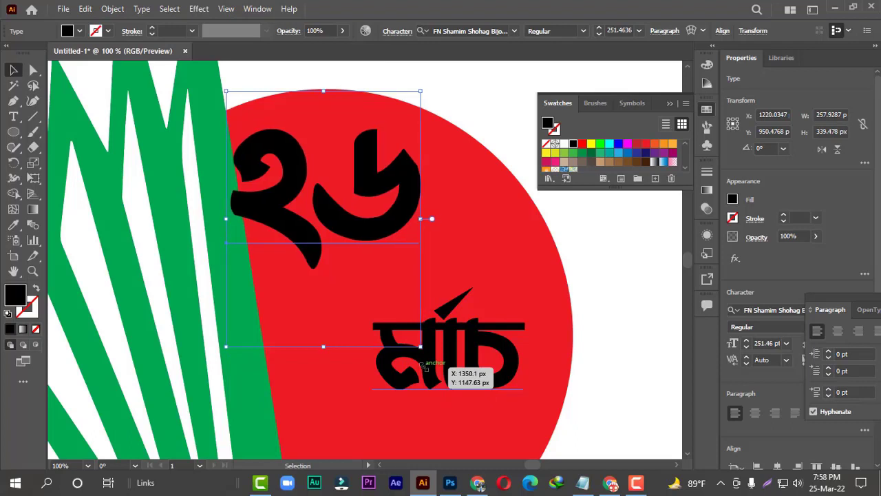
key("Down")
key("Down")
key("Down")
key("Left")
key("Left")
key("Down")
key("Down")
key("Up")
key("Up")
key("Up")
key("Up")
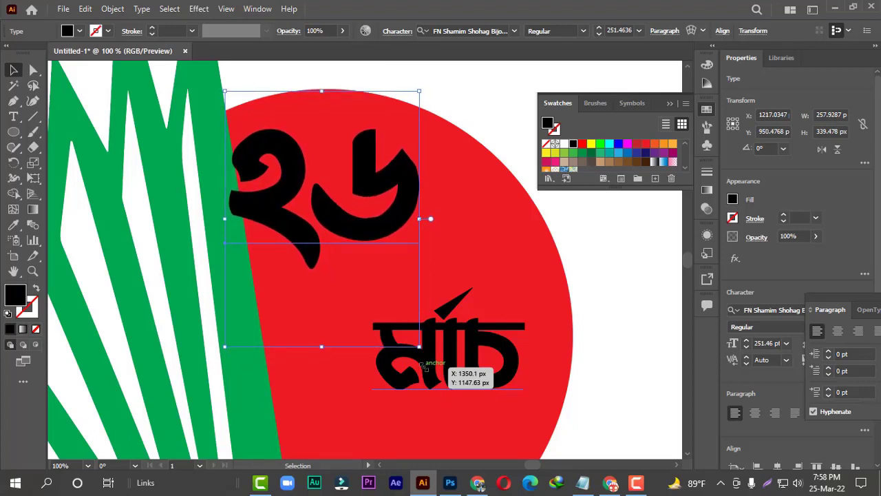
key("Down")
key("Down")
key("Down")
key("Down")
key("Down")
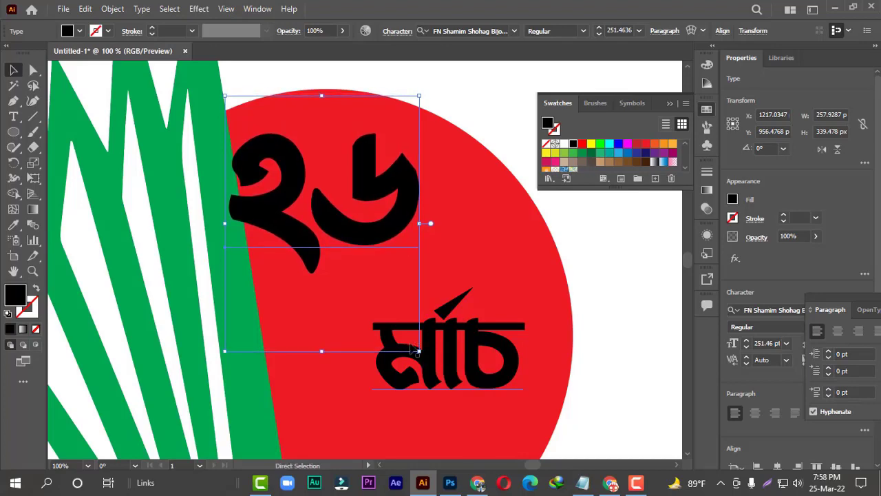
Step: Resize the "২৬" text proportionally to about 244 pt and fill it with white
scroll(414, 349, "down", 2)
left_click_drag(404, 308, 413, 252)
scroll(429, 291, "up", 1)
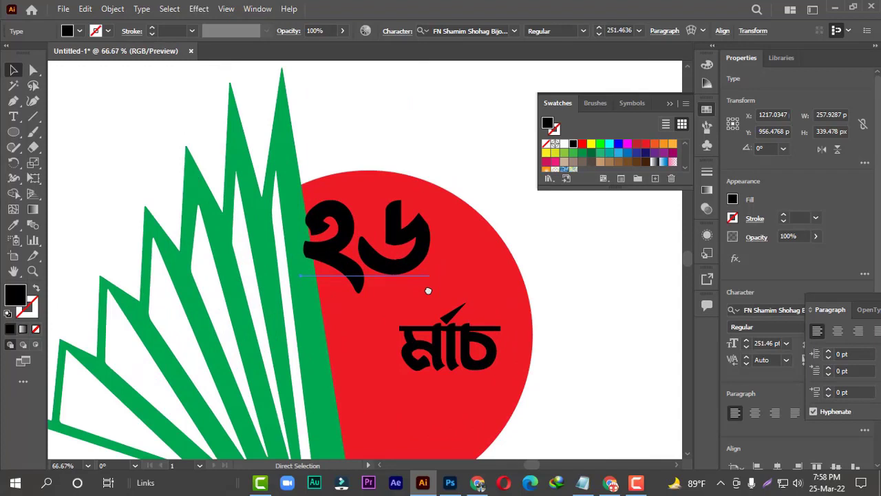
scroll(429, 291, "up", 1)
scroll(506, 291, "up", 1)
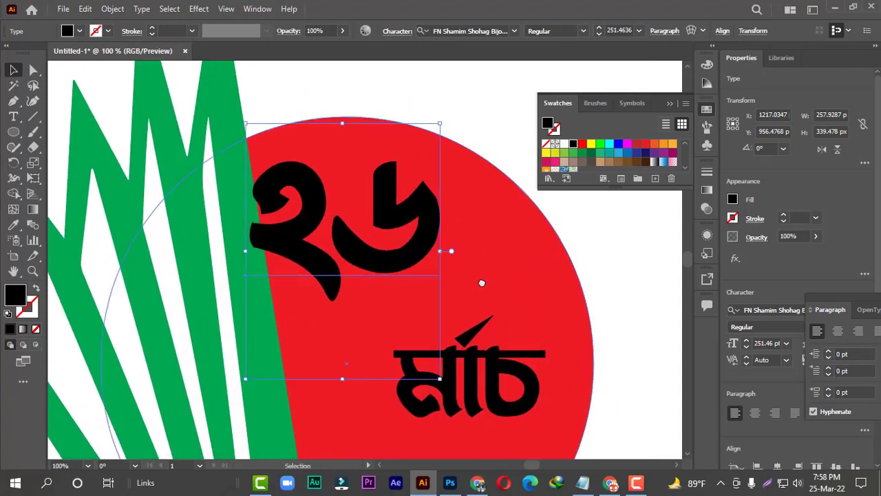
left_click_drag(440, 377, 425, 360)
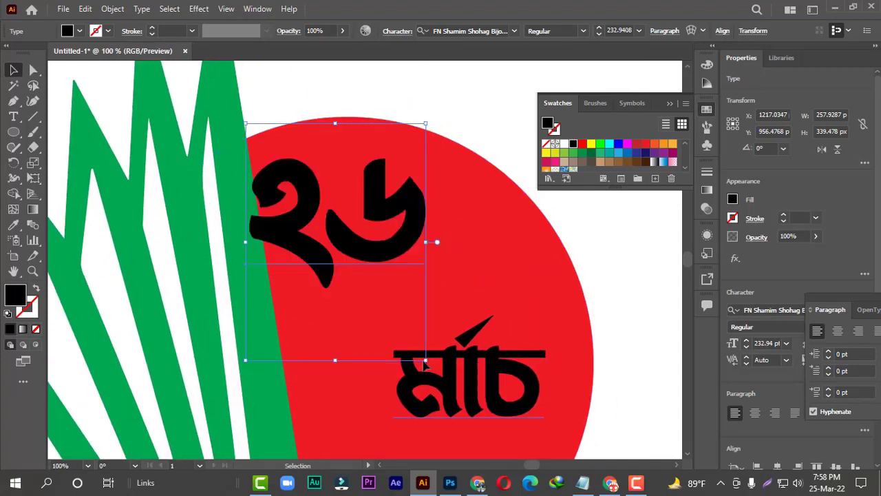
left_click(485, 372)
left_click(372, 265)
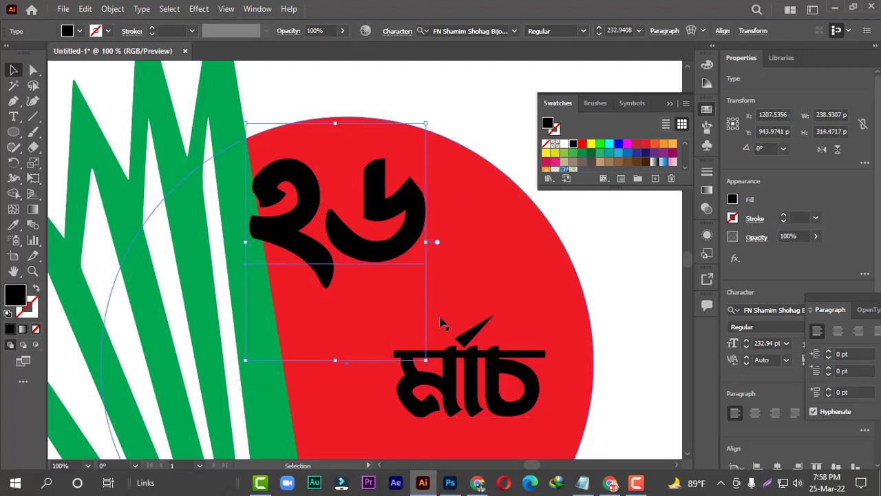
left_click_drag(425, 360, 433, 372)
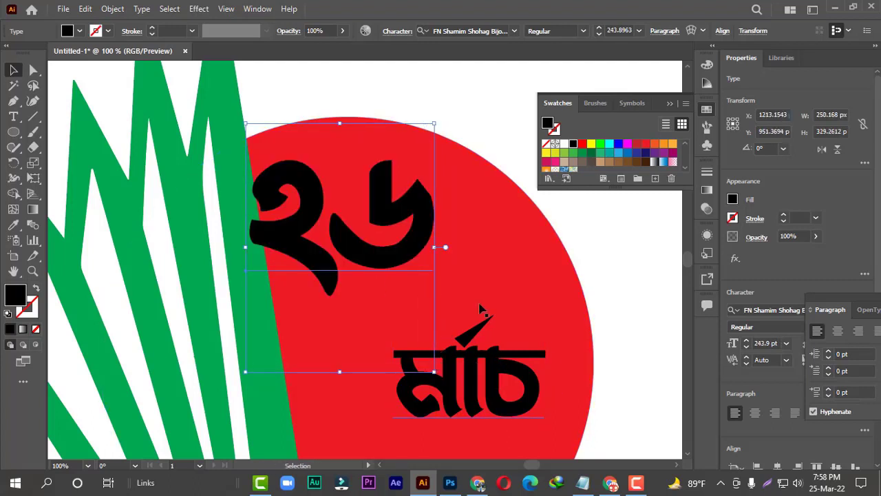
left_click(565, 145)
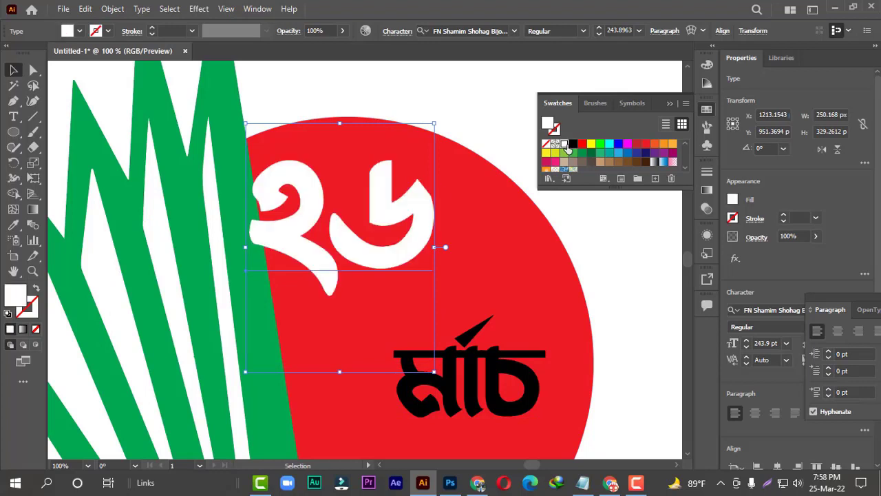
left_click(592, 226)
Step: Bring the green monument group to the front so it overlaps the edge of the "২৬" text
left_click(241, 222)
right_click(239, 218)
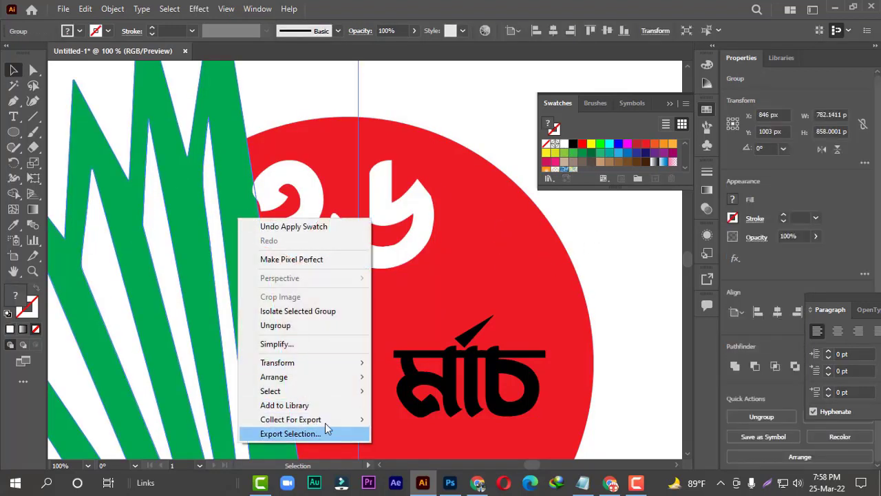
mouse_move(328, 419)
mouse_move(315, 382)
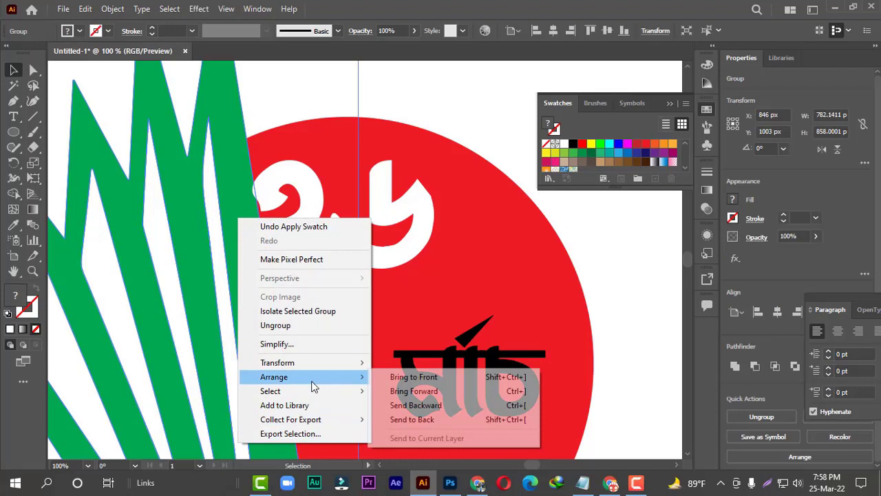
left_click(413, 378)
left_click(484, 240)
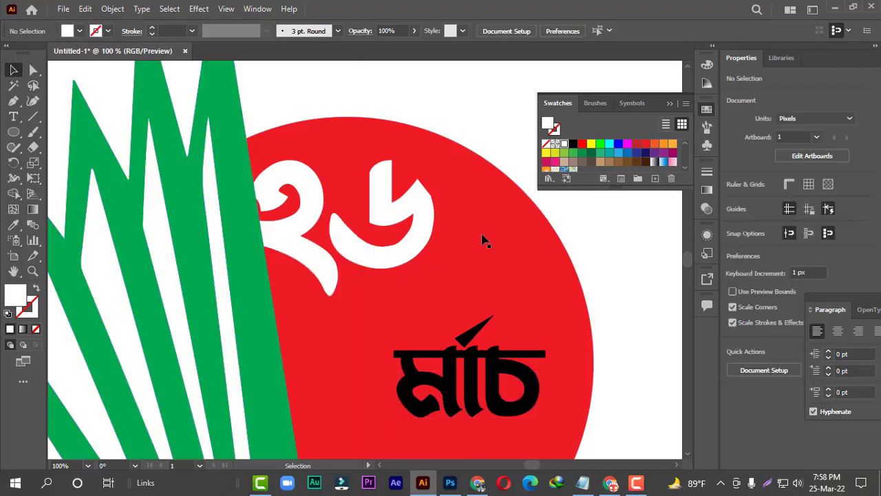
Step: Nudge the "২৬" text left behind the monument's edge and enlarge it proportionally to about 252 pt
left_click(417, 255)
key("Left")
key("Left")
key("Left")
key("Left")
key("Left")
key("Left")
key("Left")
key("Left")
key("Left")
key("Left")
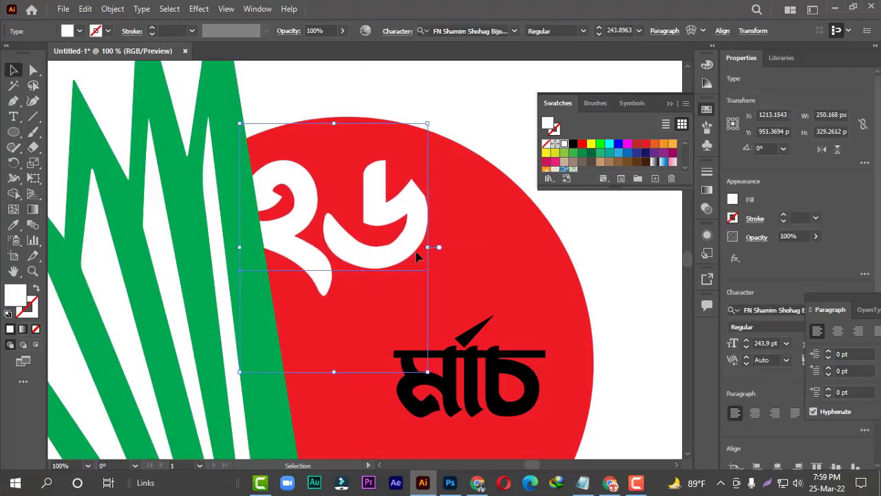
left_click_drag(427, 373, 434, 379)
left_click(577, 222)
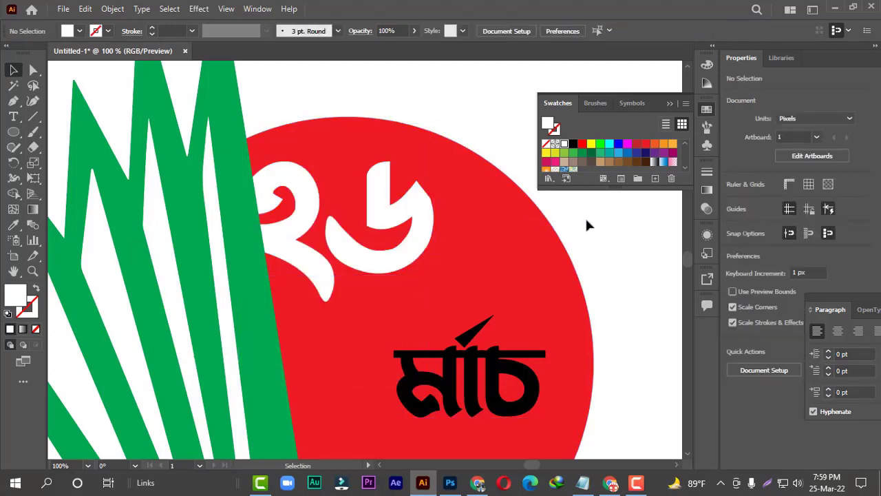
Step: Fill the "২৬" text with yellow by setting its CMYK yellow value to 100%
left_click(409, 259)
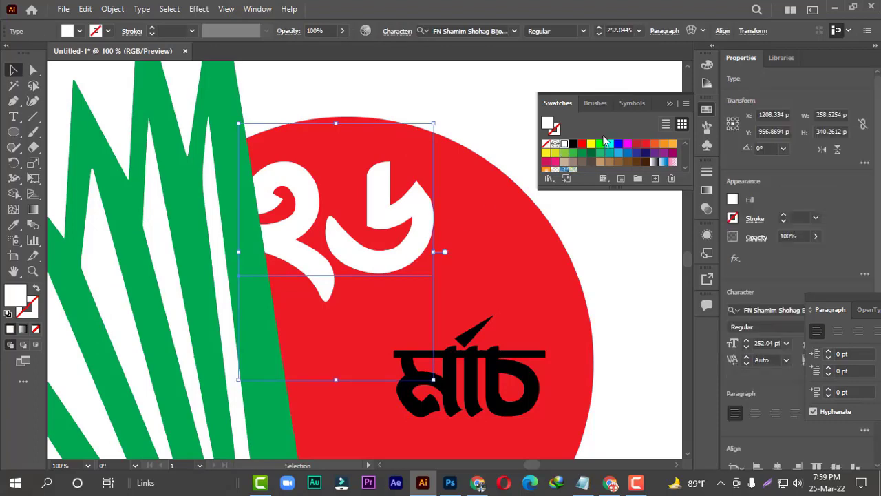
double_click(18, 301)
left_click(767, 335)
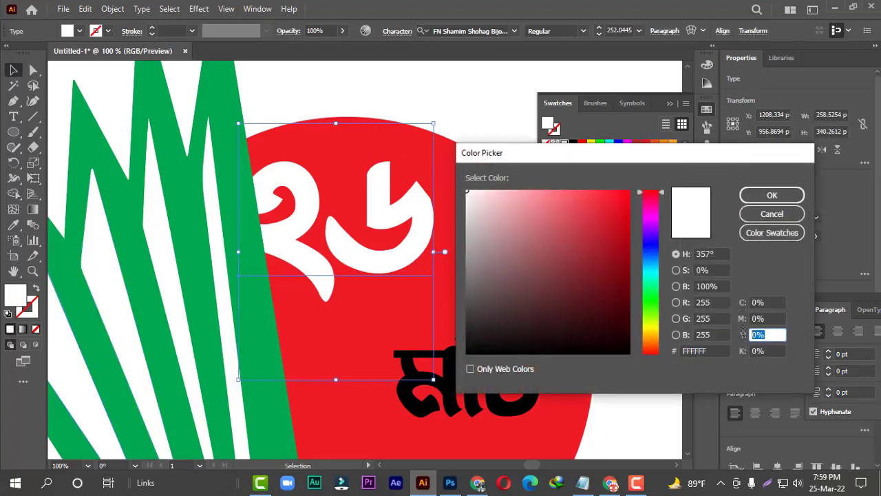
type("100")
key("Return")
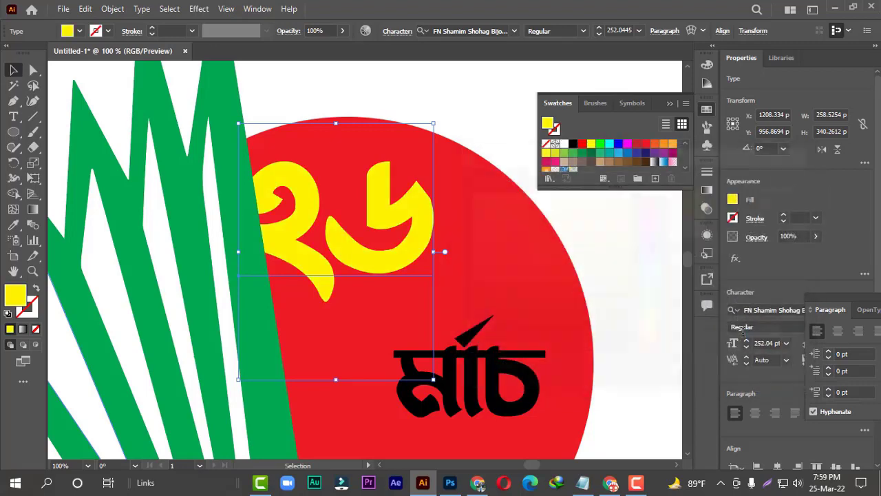
left_click(623, 285)
Step: Convert the yellow "২৬" text to outlines
scroll(583, 296, "down", 3)
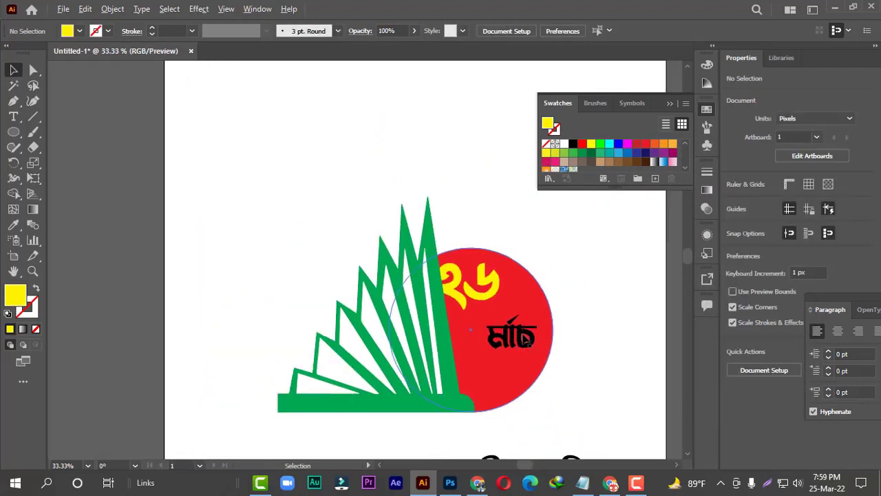
scroll(447, 289, "up", 2)
scroll(419, 296, "up", 1)
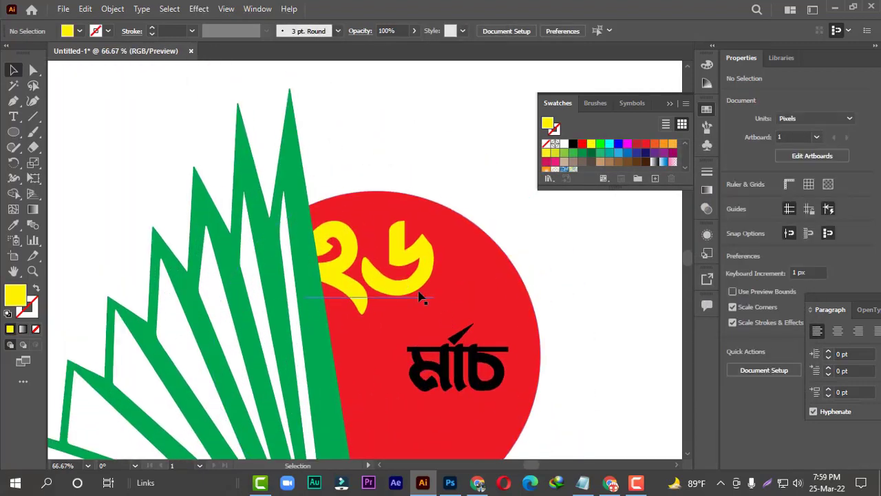
scroll(420, 296, "up", 1)
scroll(421, 305, "up", 1)
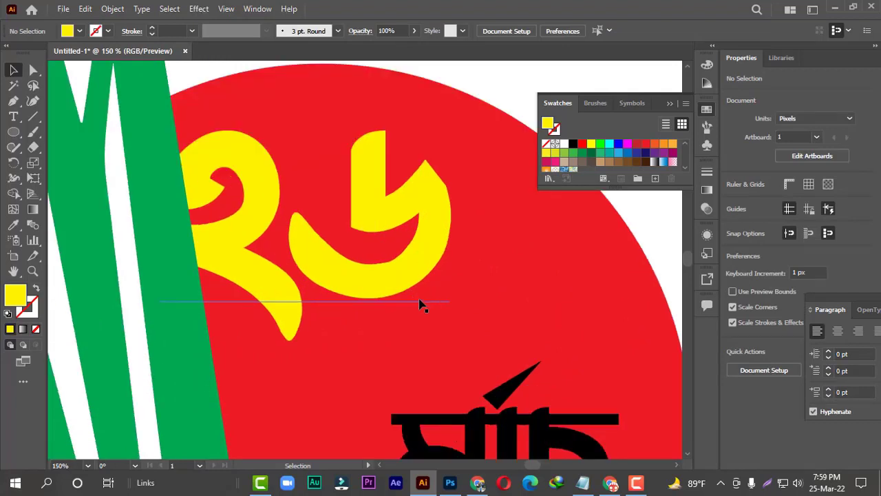
left_click(387, 273)
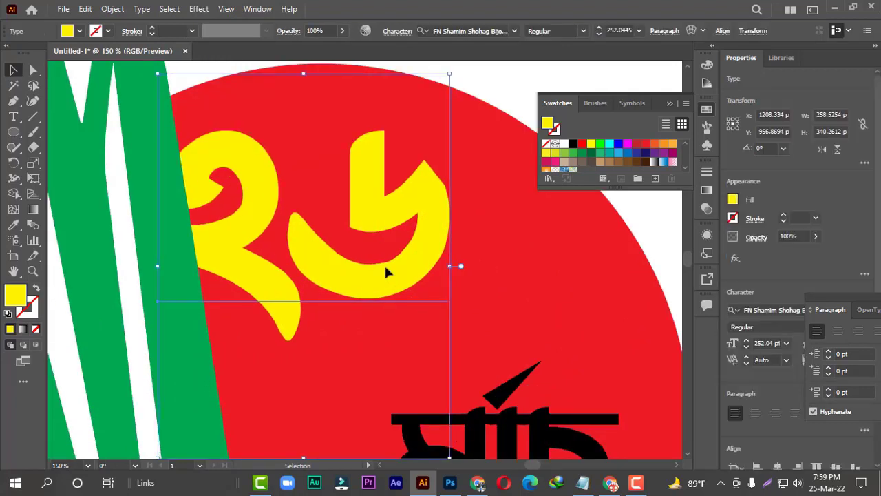
key("shift+ctrl+o")
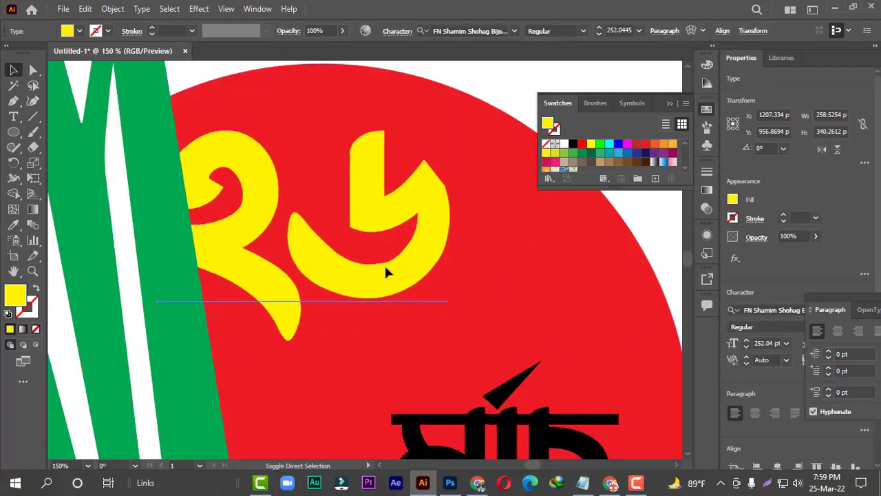
key("ctrl+shift+a")
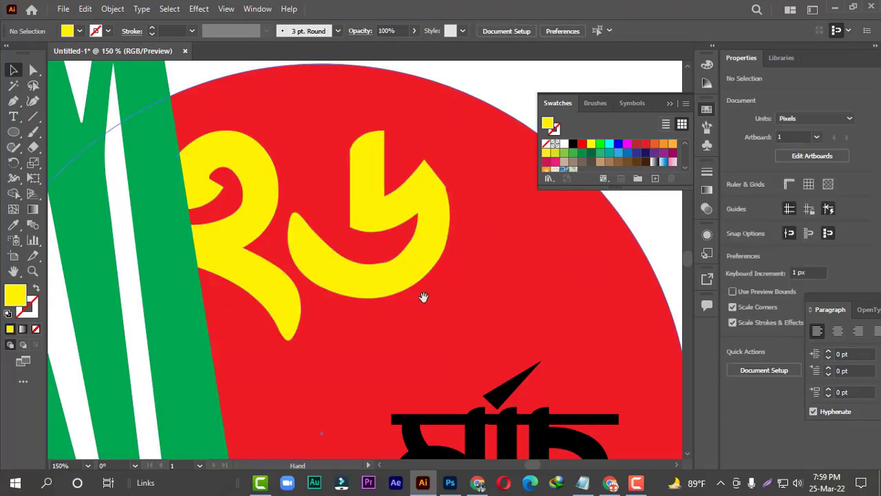
Step: Ungroup the outlined "২৬" into separate digit shapes
left_click_drag(423, 295, 407, 293)
left_click(368, 286)
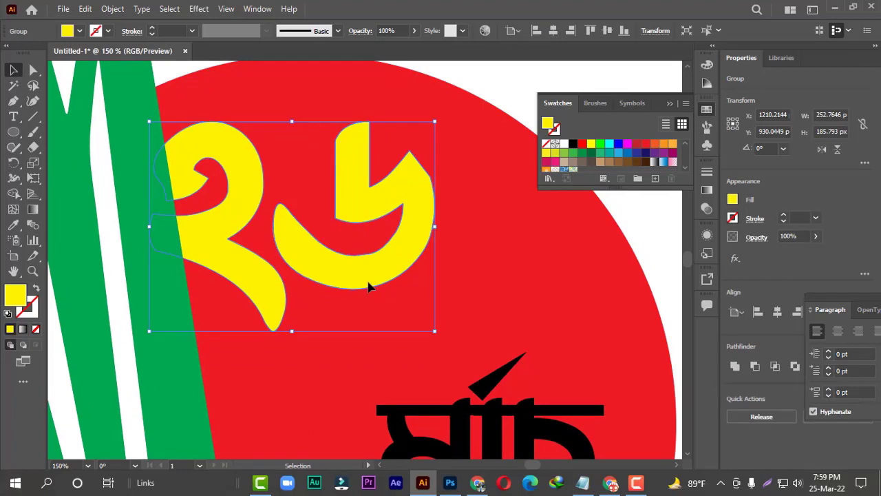
right_click(370, 284)
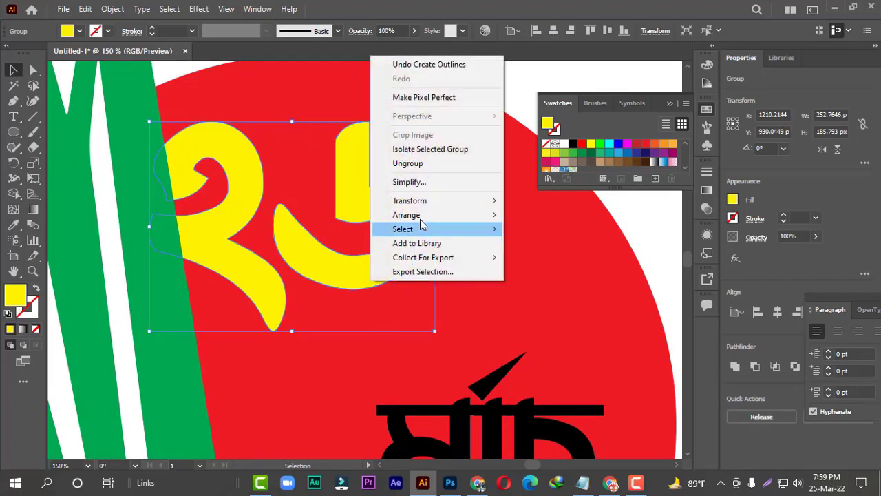
left_click(416, 164)
key("ctrl+shift+a")
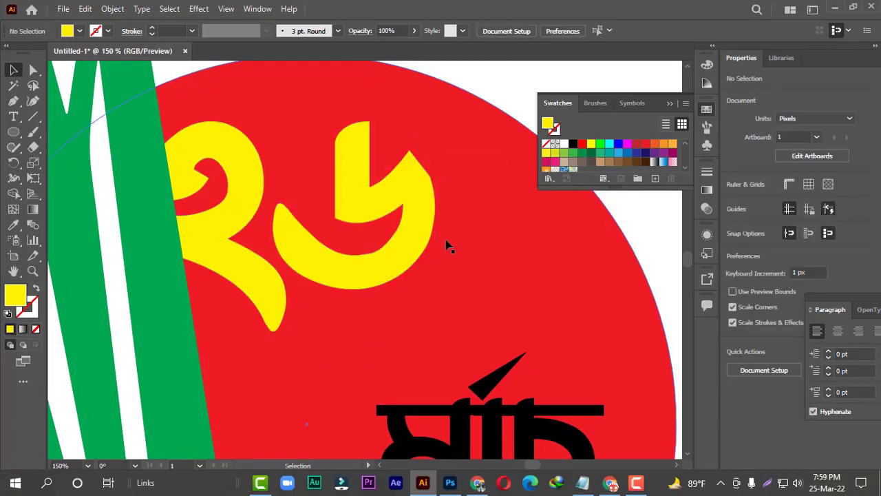
Step: Enlarge the "২" shape slightly about its center, and the "৬" shape to about 162 by 167 px
left_click(264, 291)
left_click_drag(285, 333, 302, 353)
left_click(333, 277)
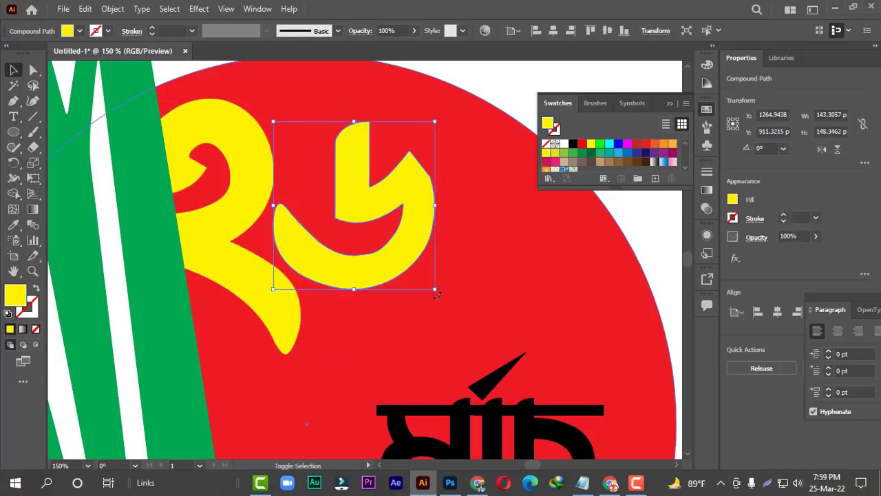
left_click_drag(438, 292, 441, 301)
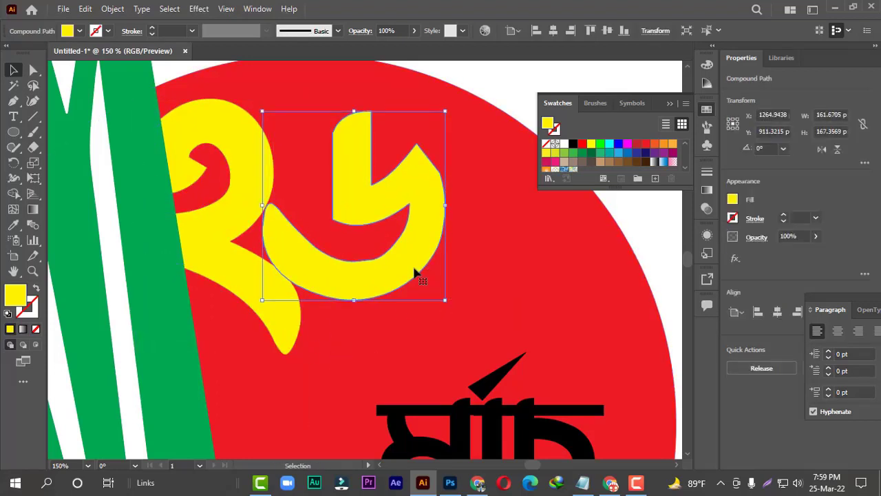
Step: Move the "৬" shape about 15 px left so it overlaps the "২"
left_click_drag(417, 273, 393, 277)
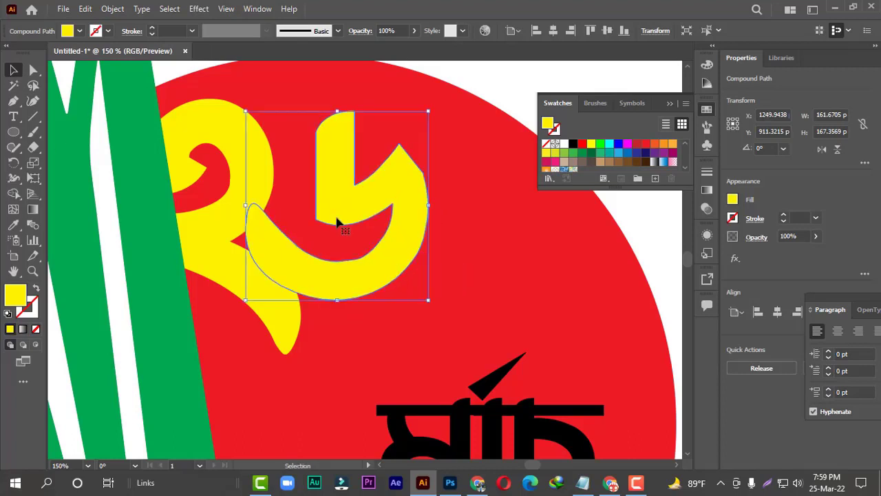
key("a")
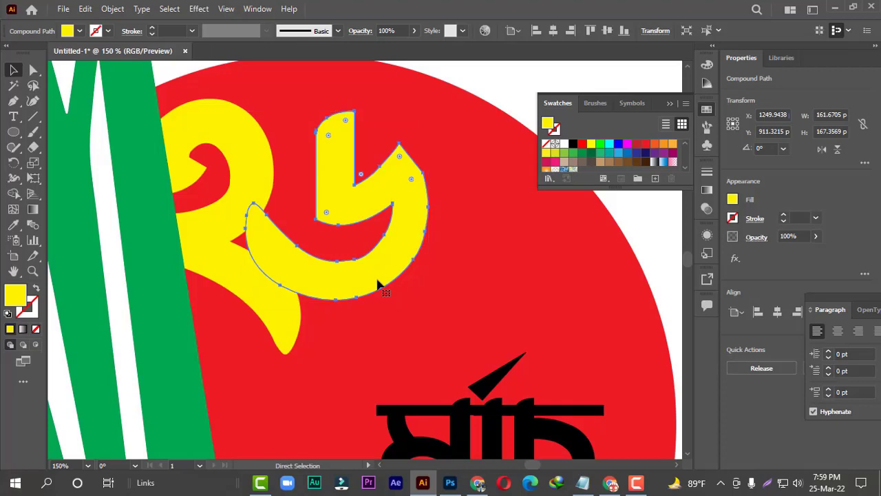
key("v")
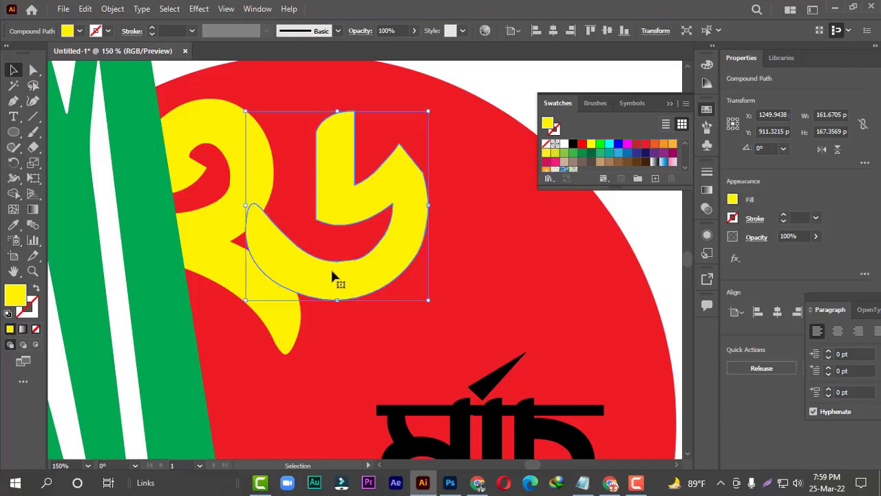
Step: Paste a copy of the "৬" shape directly behind it and fill the copy with the circle's red using the Eyedropper
left_click(94, 10)
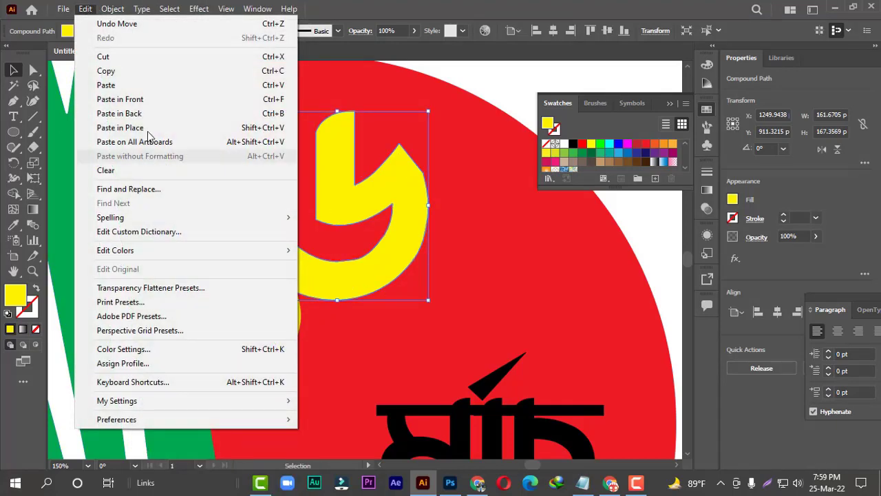
left_click(137, 76)
left_click(88, 9)
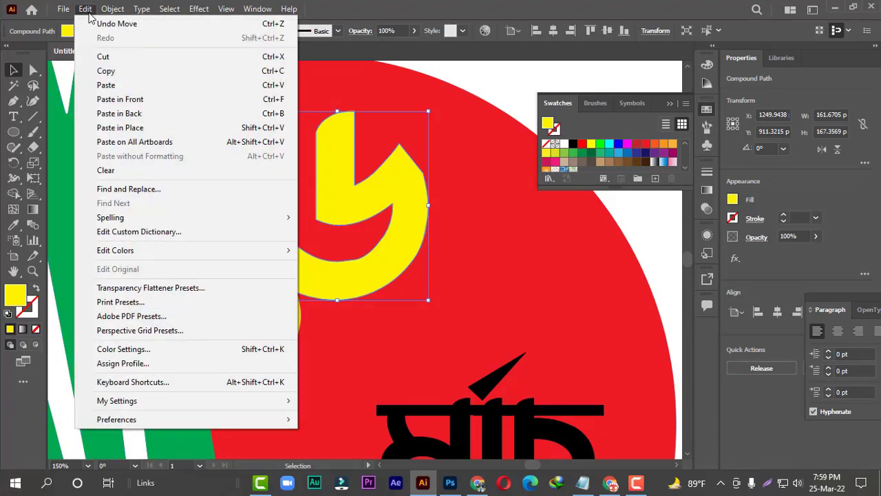
left_click(120, 114)
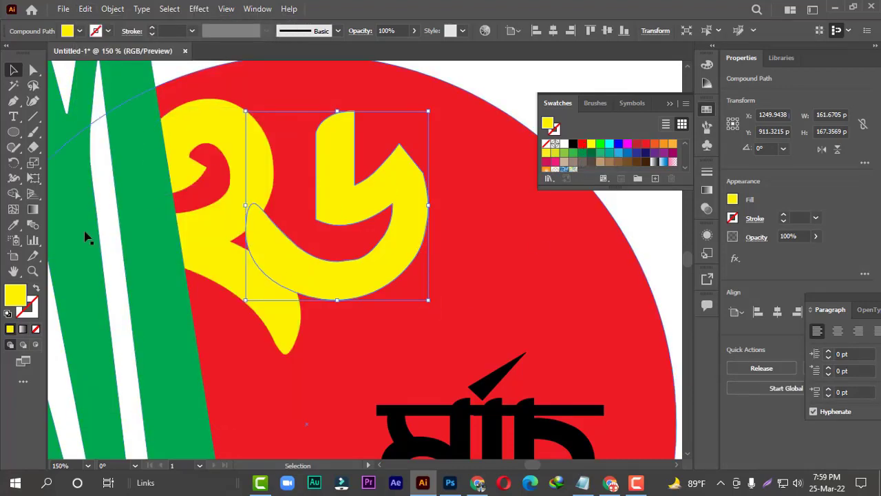
left_click(13, 226)
left_click(290, 81)
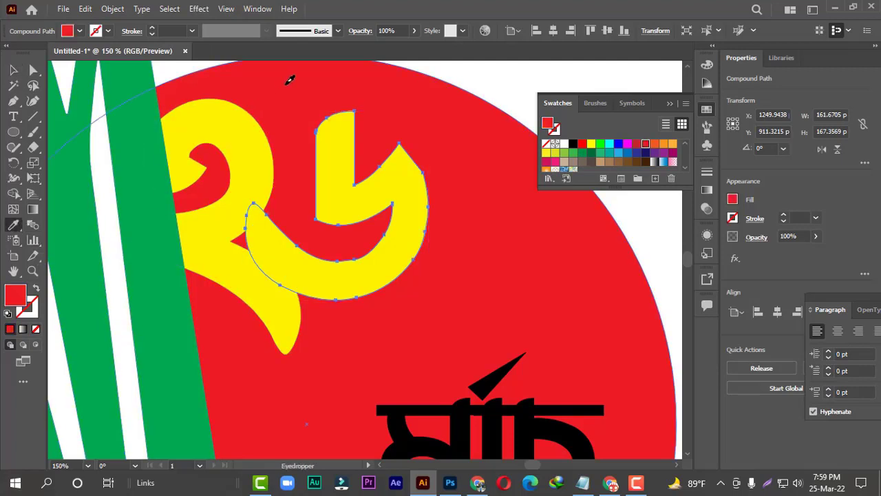
Step: Nudge the red "৬" copy 4 px left to form a thin separation line against the "২"
left_click(14, 71)
key("Left")
key("Left")
key("Left")
key("Left")
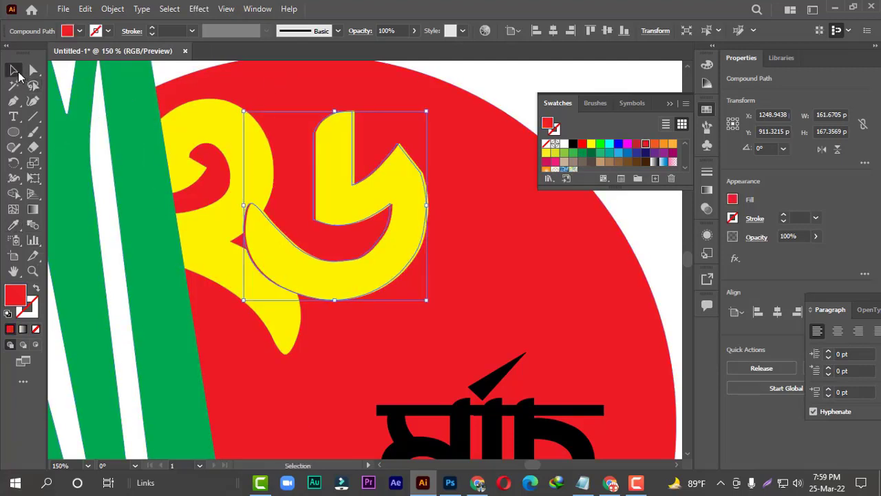
key("Up")
key("Up")
key("Up")
key("Down")
key("Down")
key("Down")
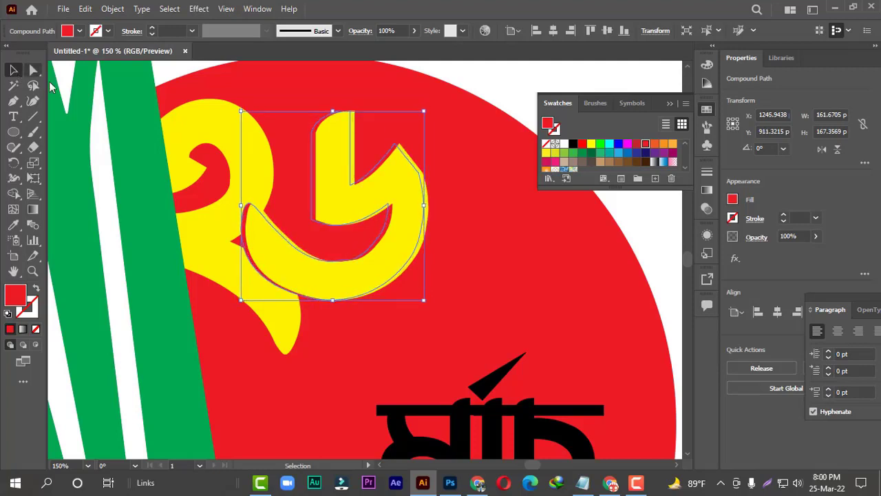
left_click(499, 81)
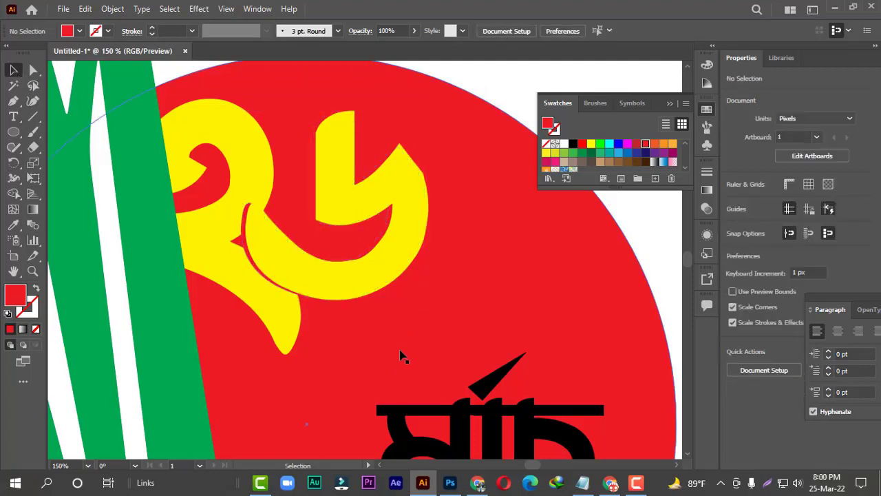
Step: Break the "মার্চ" text onto a second line after "মা"
left_click_drag(325, 317, 324, 322)
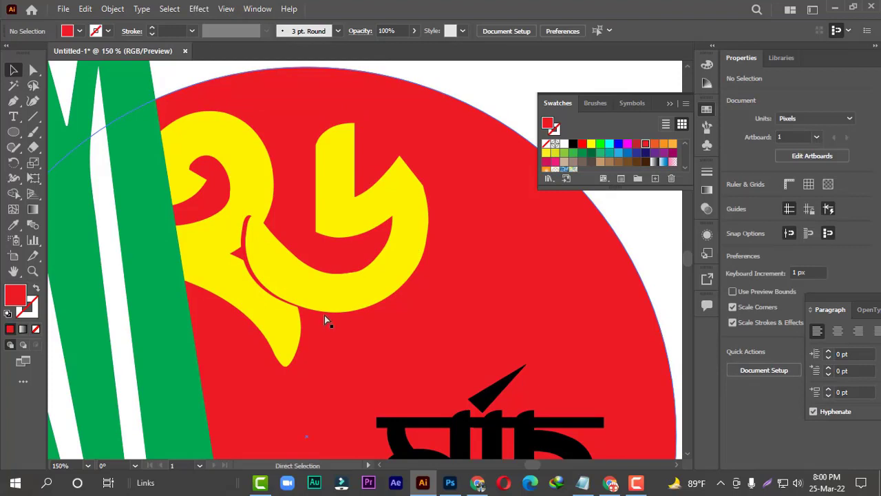
key("ctrl+minus")
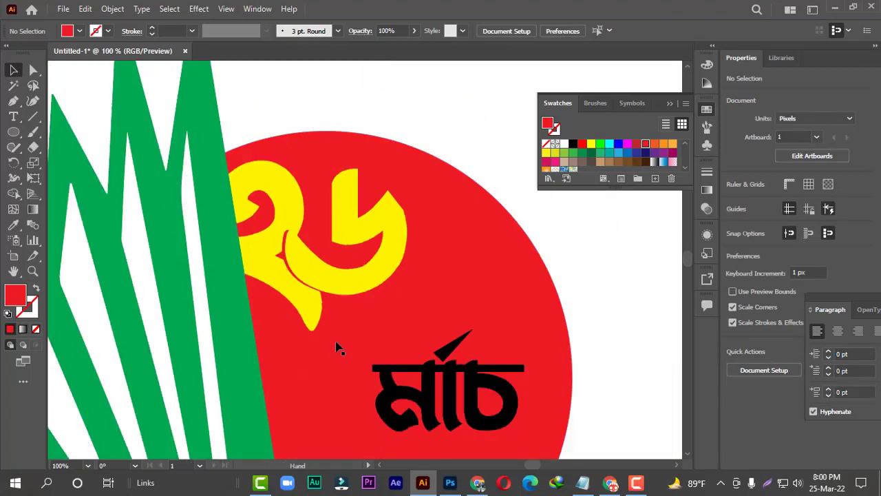
mouse_move(338, 339)
left_mouse_down()
mouse_move(348, 338)
mouse_move(340, 338)
left_mouse_up()
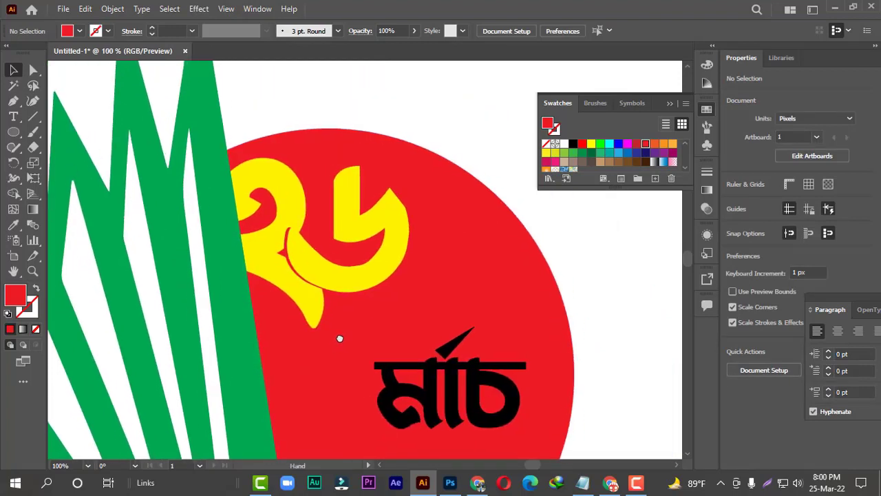
key("ctrl+minus")
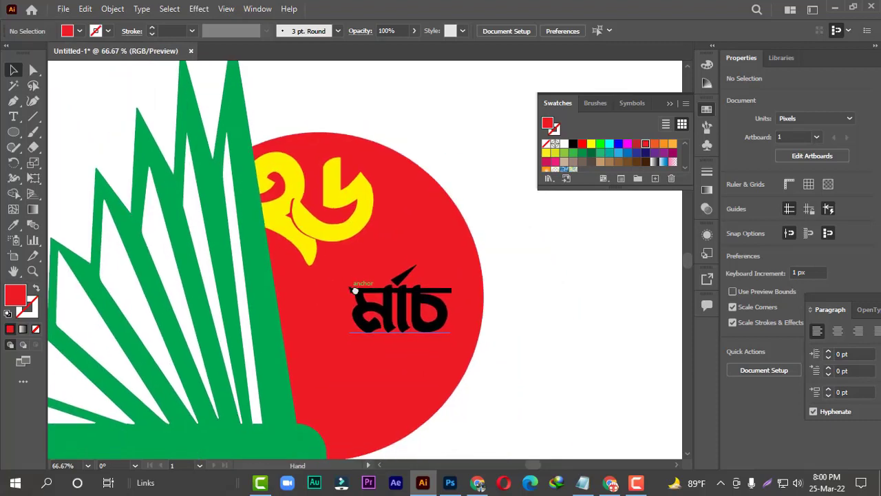
left_click(410, 334)
key("ctrl+plus")
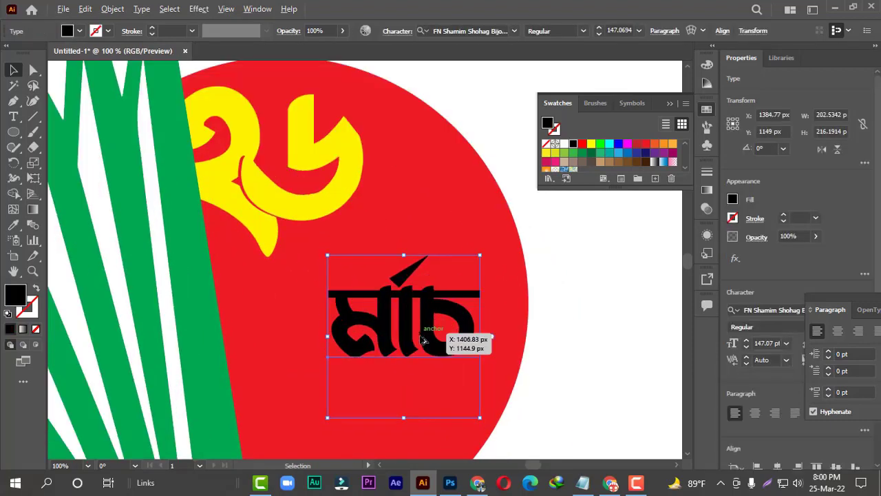
double_click(419, 327)
key("Return")
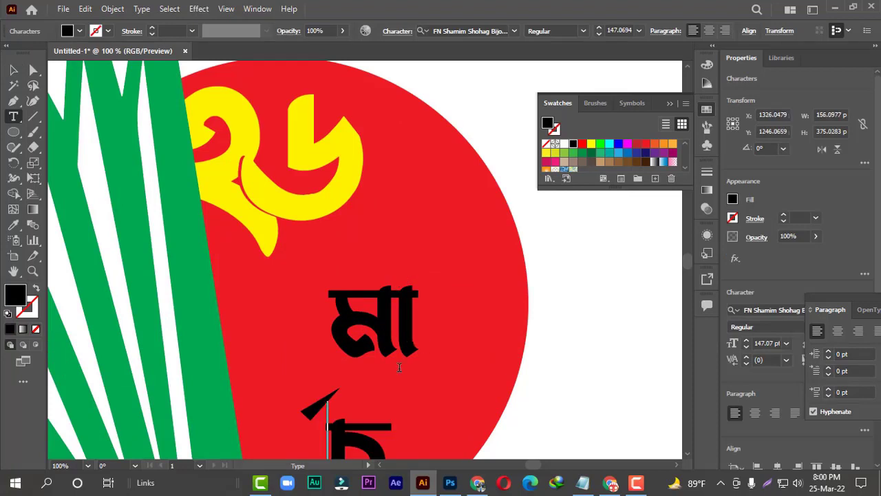
Step: Try moving the two-line "মার্চ" text up beside the yellow "৬", and undo both the move and the line break
key("Escape")
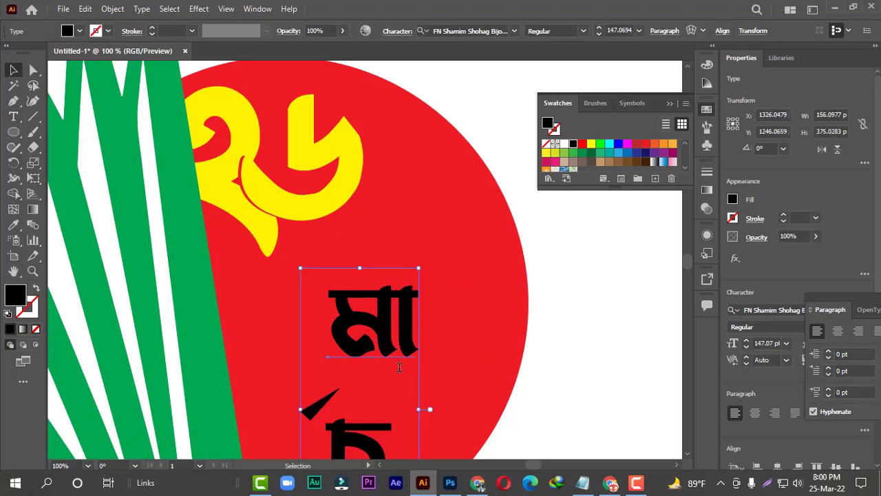
double_click(327, 440)
double_click(558, 326)
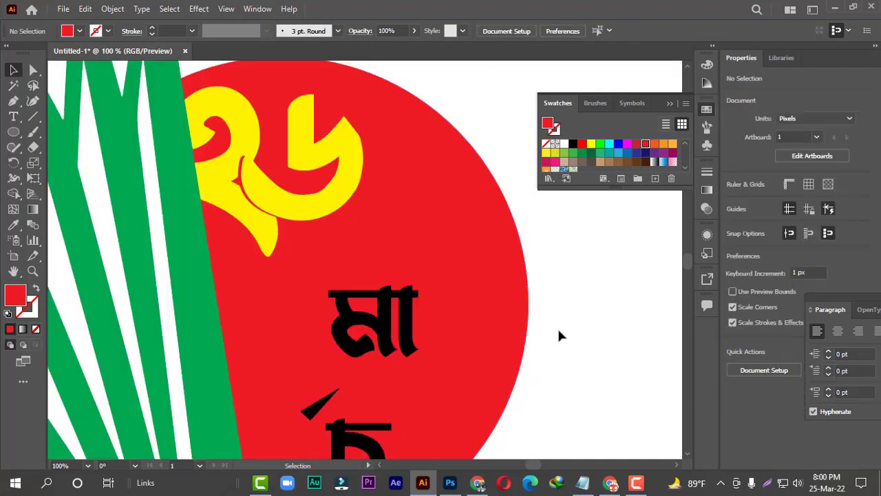
key("ctrl+z")
left_click(555, 411)
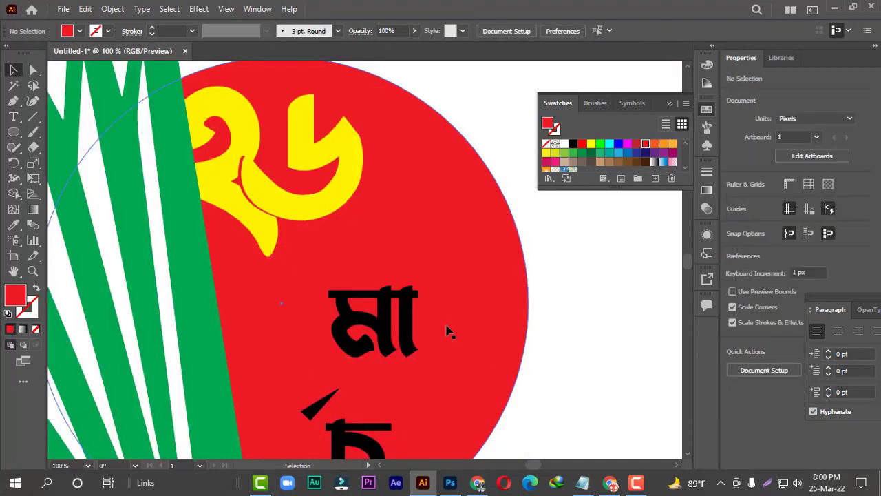
left_click(407, 296)
left_click_drag(407, 295, 448, 183)
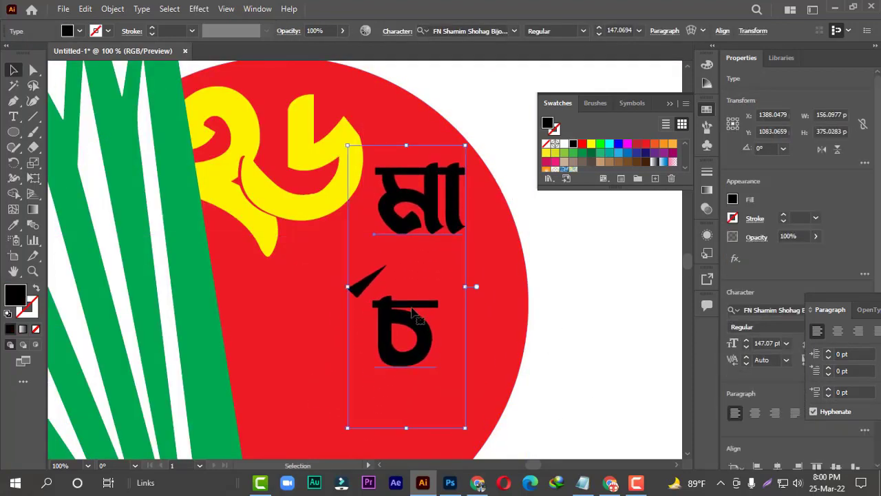
key("ctrl+z")
key("ctrl+z")
double_click(418, 328)
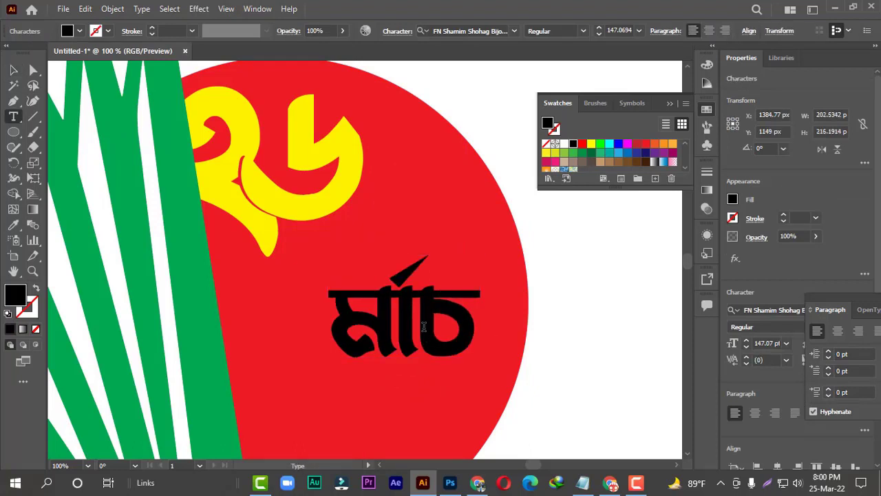
key("Left")
key("Left")
key("Left")
key("Right")
key("Right")
key("Escape")
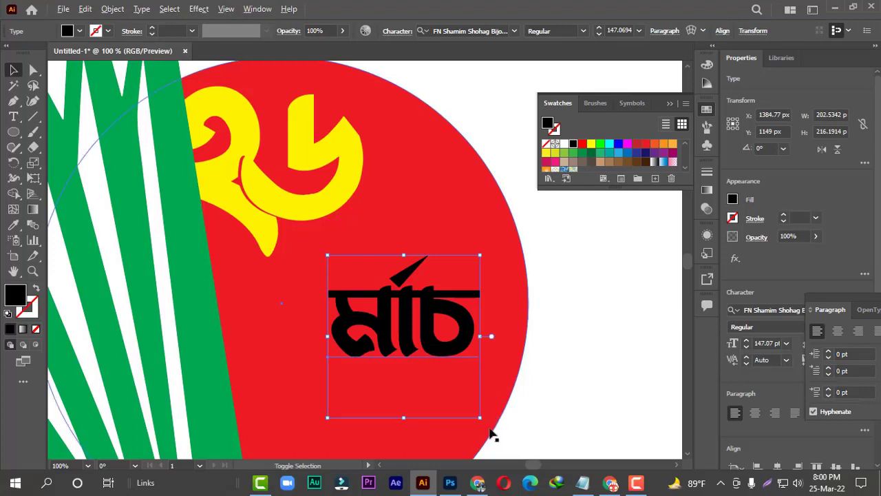
Step: Scale the "মার্চ" text down to about 79 pt, move it against the underside of the yellow "৬" and adjust its size there
left_click_drag(480, 418, 441, 376)
left_click_drag(398, 317, 319, 225)
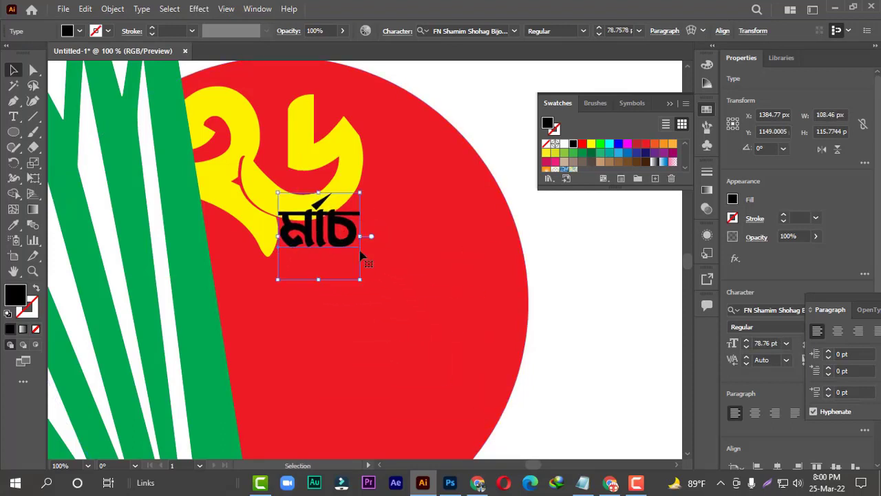
left_click_drag(362, 275, 407, 299)
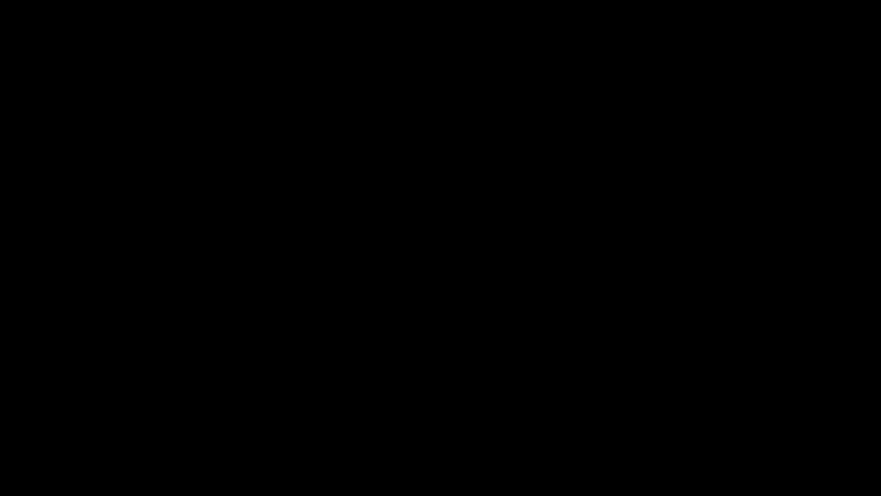